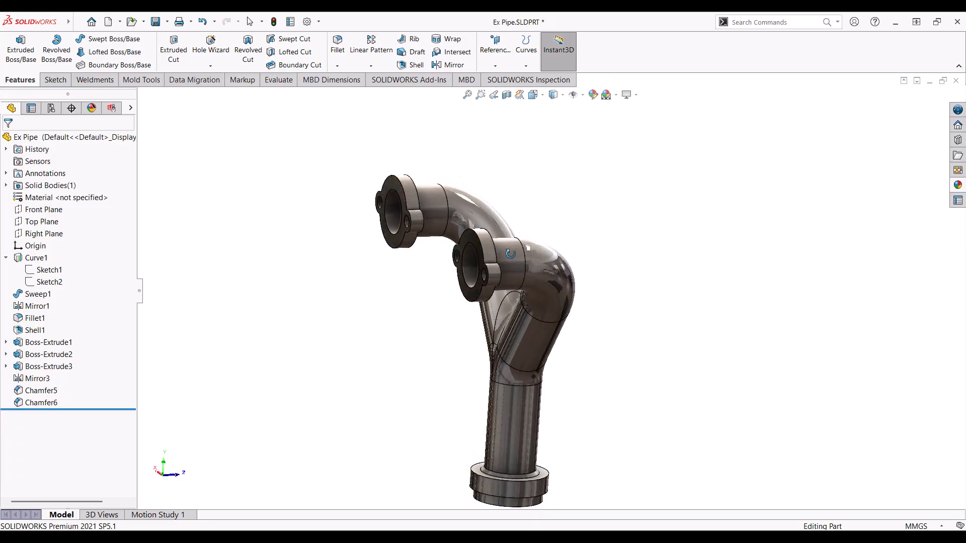
# Step: Review the finished pipe's features: guide curve, sweep, mirror, fillet, shell, collar and flanges
pyautogui.click(23, 259)
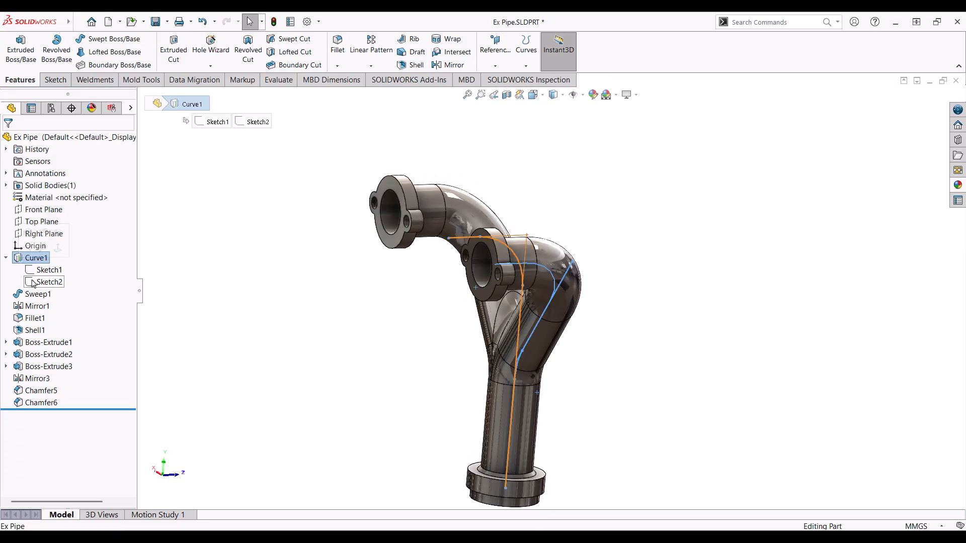
pyautogui.click(33, 295)
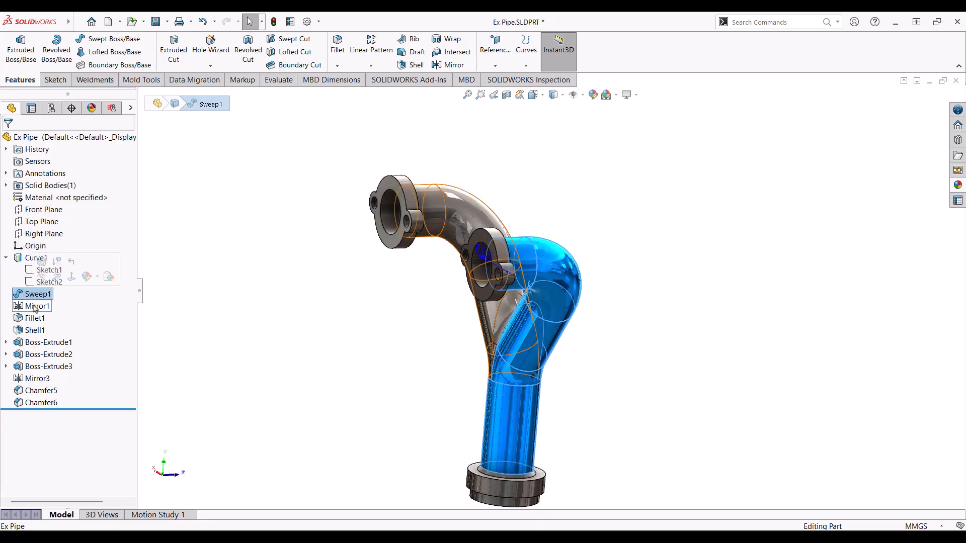
pyautogui.click(35, 307)
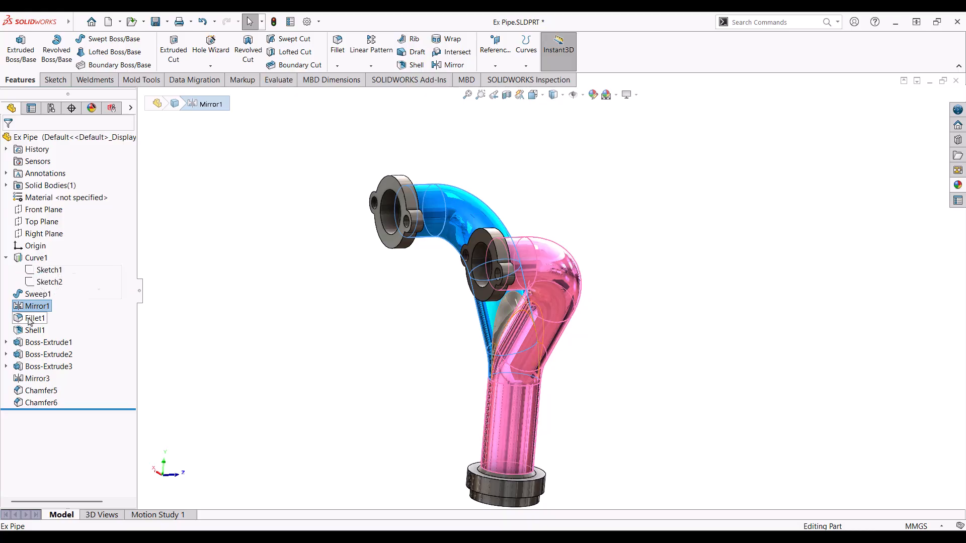
pyautogui.click(30, 319)
pyautogui.click(43, 331)
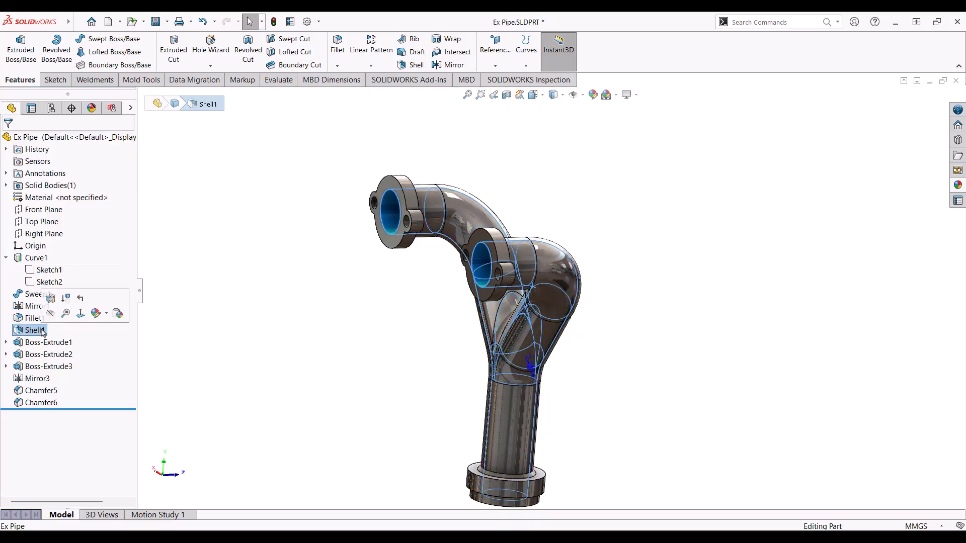
pyautogui.click(48, 343)
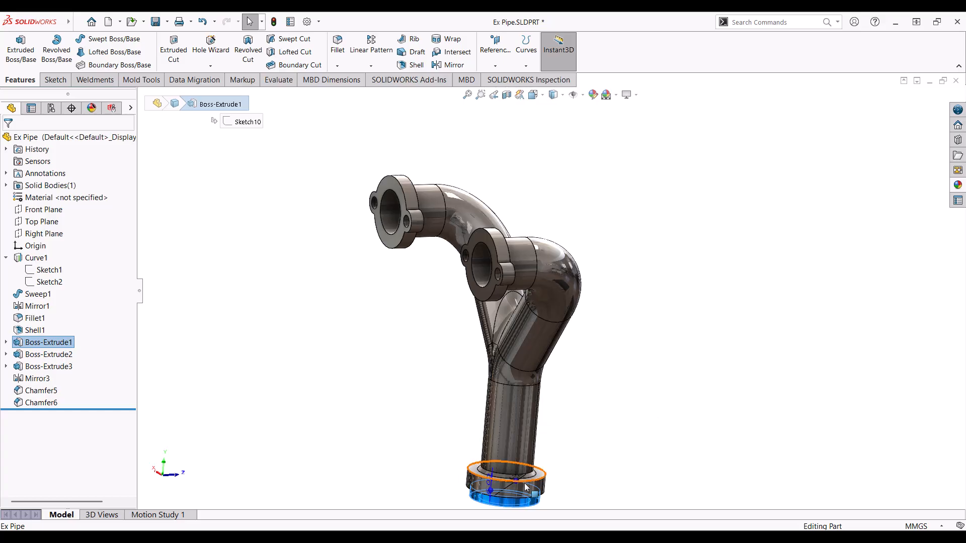
pyautogui.click(36, 367)
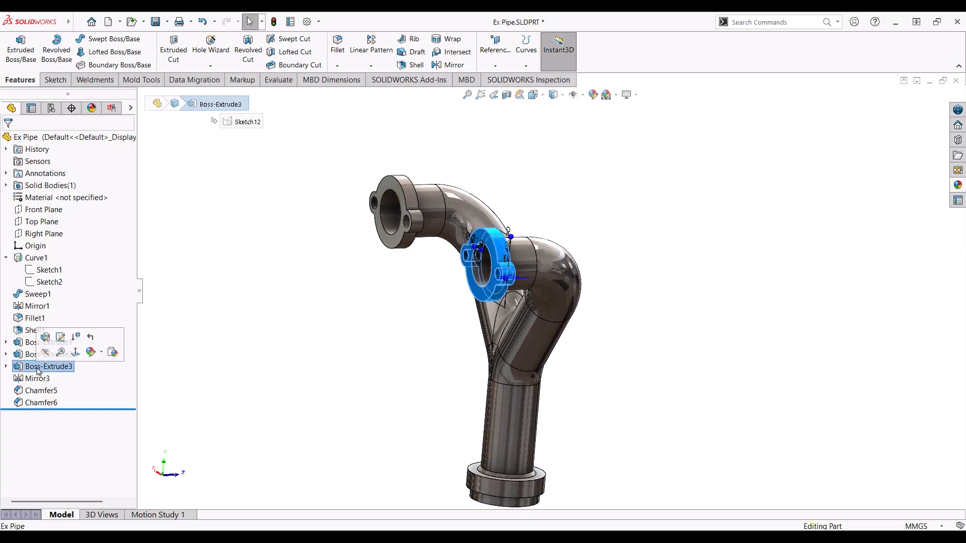
pyautogui.click(36, 379)
# Step: Orbit and zoom the finished Y-pipe to inspect it, then clear the selection
pyautogui.moveTo(644, 282)
pyautogui.mouseDown(button='middle')
pyautogui.moveTo(614, 267)
pyautogui.moveTo(640, 294)
pyautogui.mouseUp(button='middle')
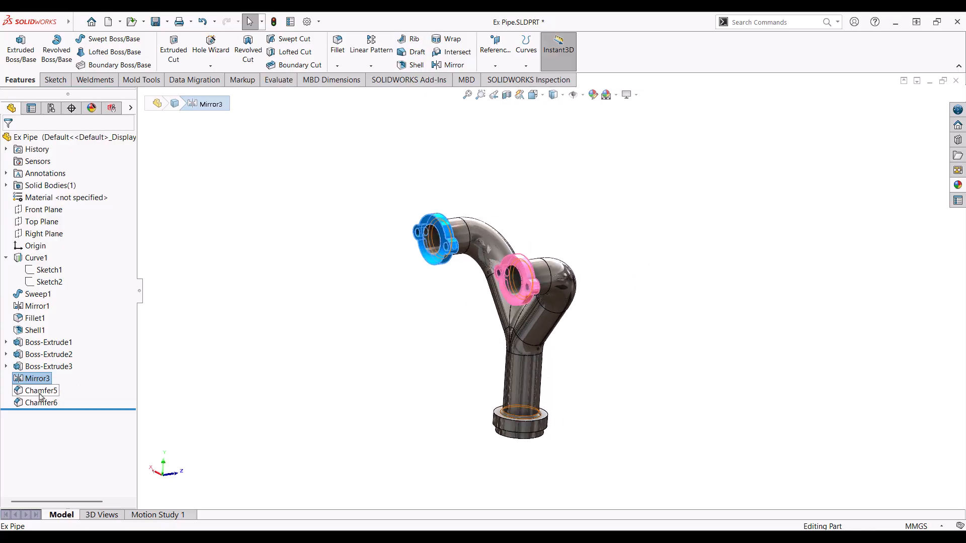
pyautogui.scroll(-3, 680, 371)
pyautogui.moveTo(617, 356); pyautogui.dragTo(448, 254, button='middle')
pyautogui.click(604, 243)
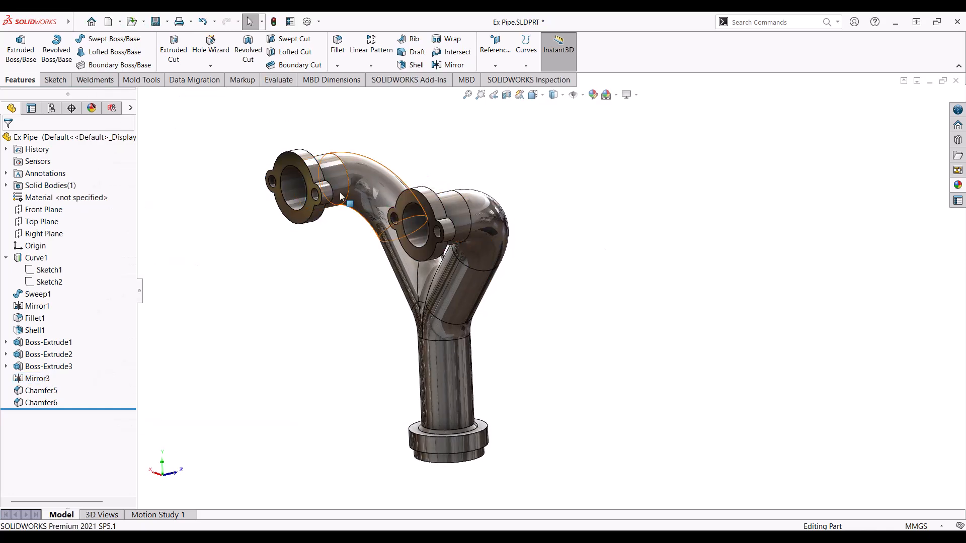
# Step: Create a new part document and set its background scene to Plain White
pyautogui.click(120, 22)
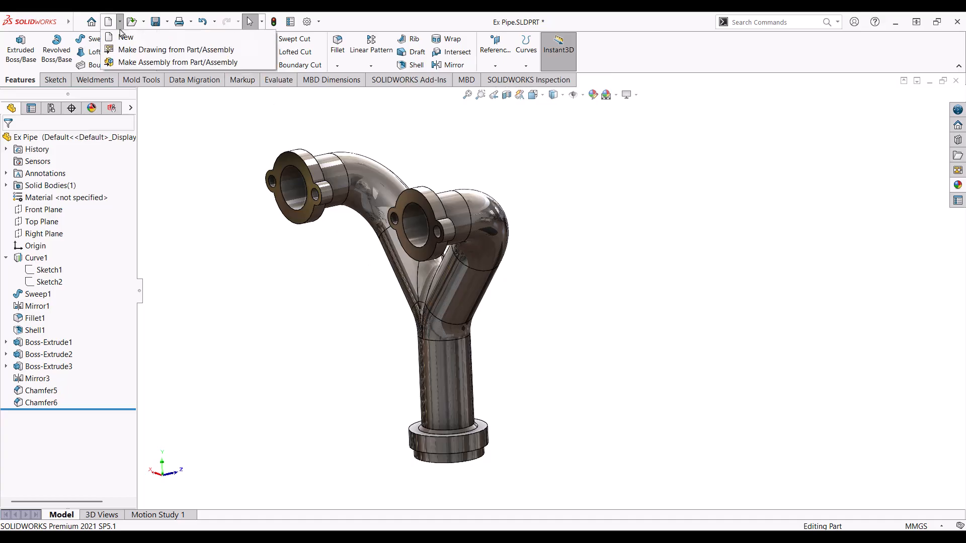
pyautogui.click(124, 35)
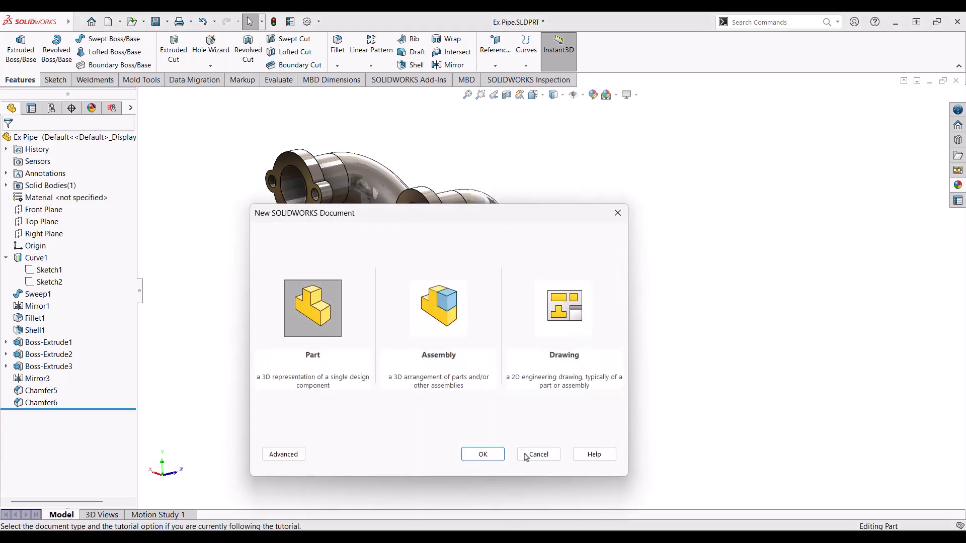
pyautogui.click(483, 454)
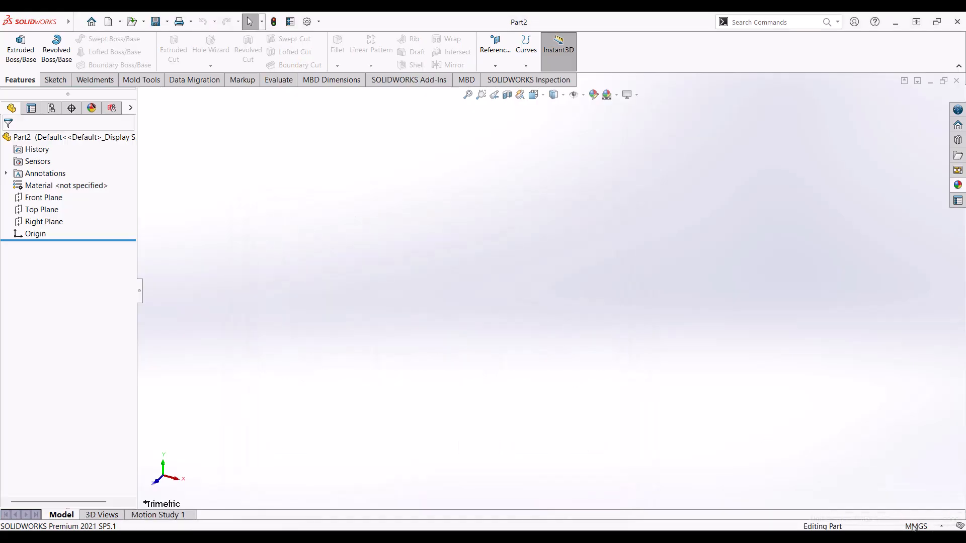
pyautogui.click(615, 95)
pyautogui.click(626, 122)
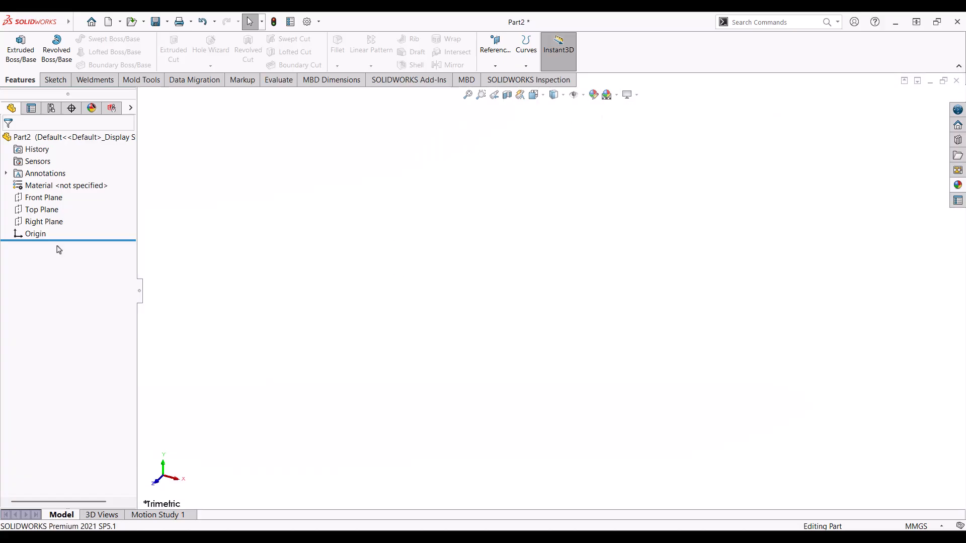
# Step: Select the Front Plane and turn the view Normal To it
pyautogui.click(26, 211)
pyautogui.click(24, 199)
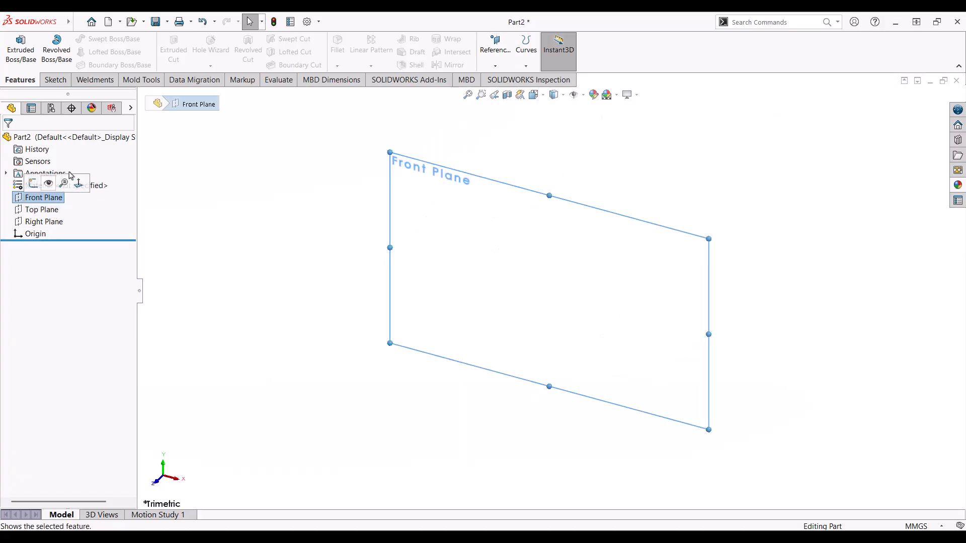
pyautogui.click(79, 183)
# Step: Draw a vertical line up from the origin followed by a diagonal up to the right
pyautogui.click(62, 80)
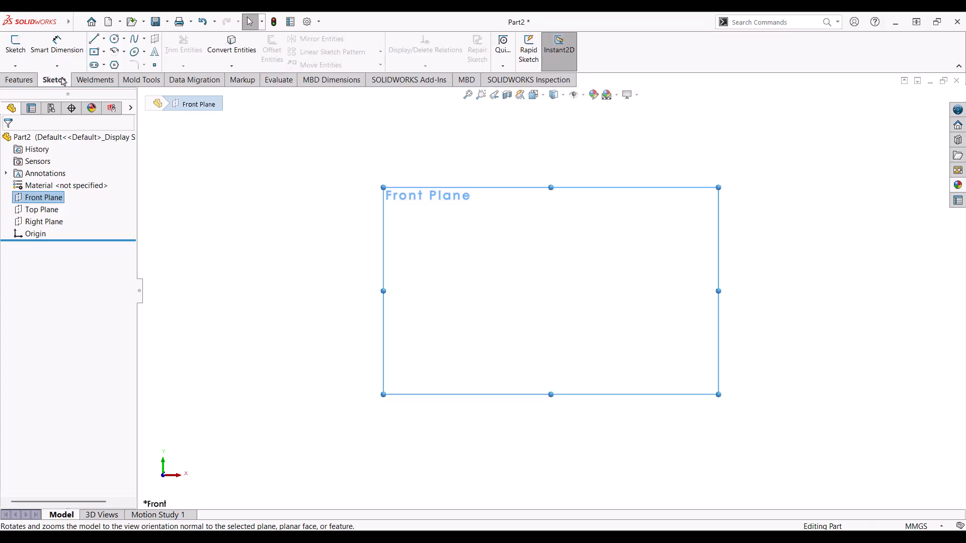
pyautogui.click(92, 40)
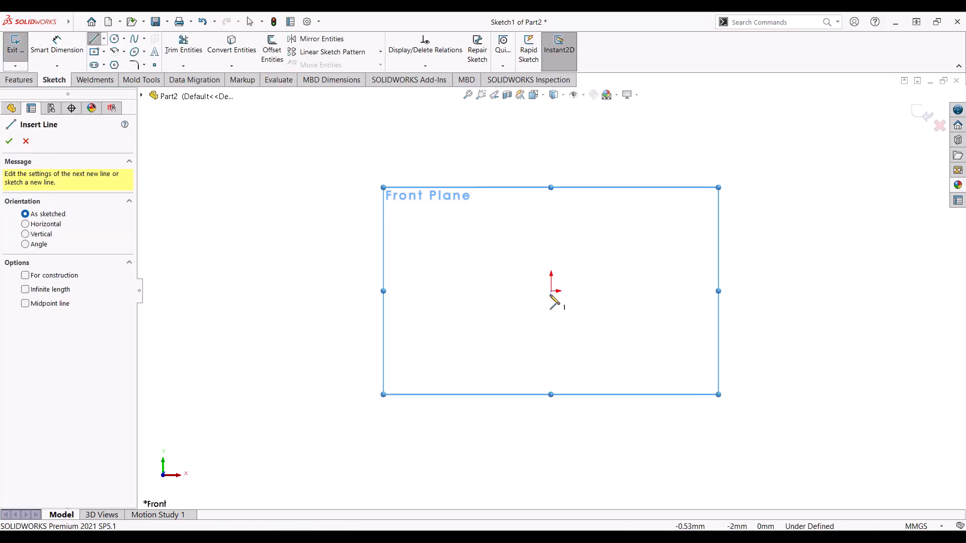
pyautogui.click(552, 291)
pyautogui.click(551, 200)
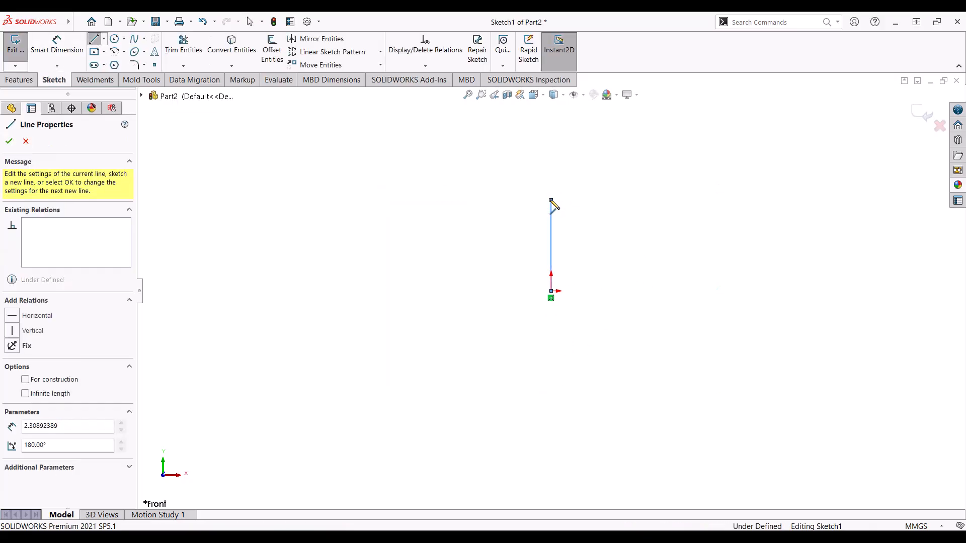
pyautogui.click(632, 118)
pyautogui.press('Escape')
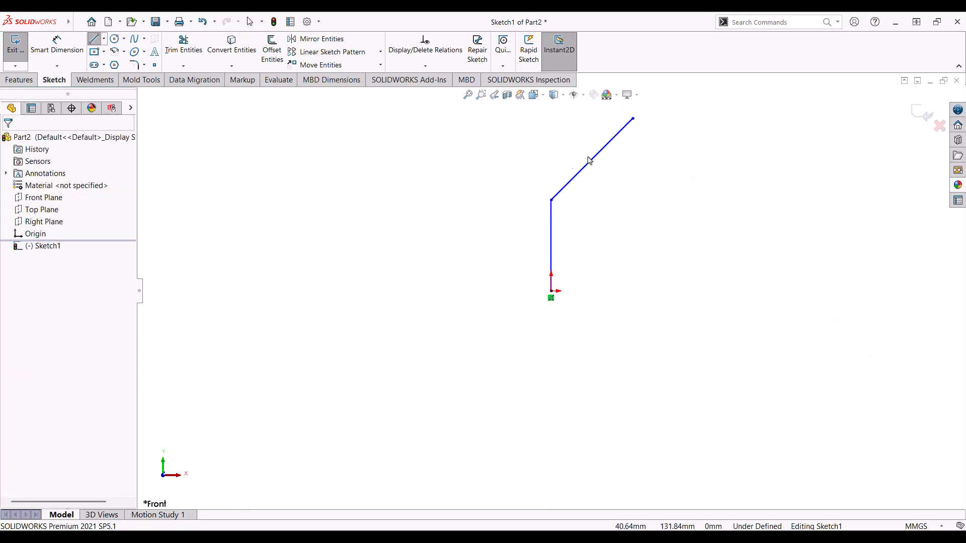
# Step: Dimension the overall height from the origin to the diagonal's top at 150 mm
pyautogui.click(57, 45)
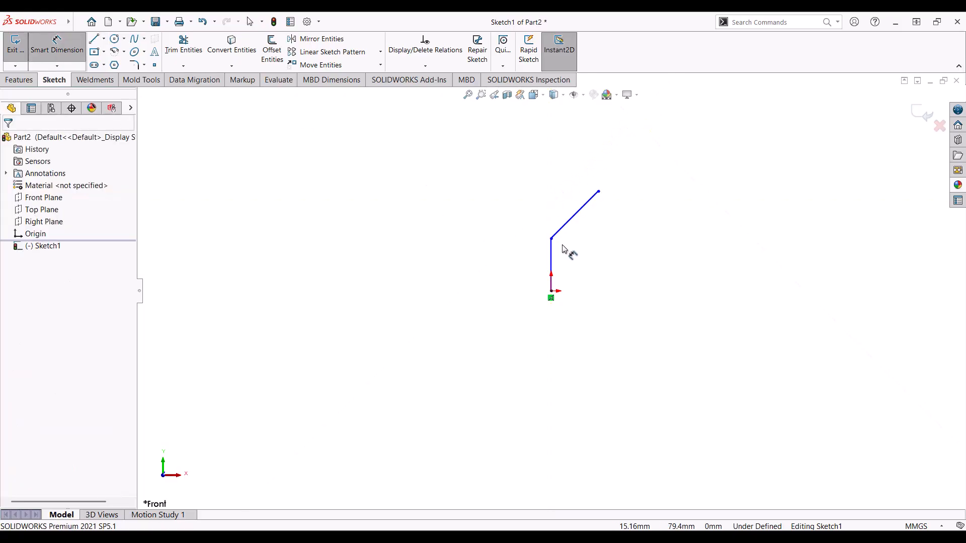
pyautogui.click(551, 267)
pyautogui.click(549, 288)
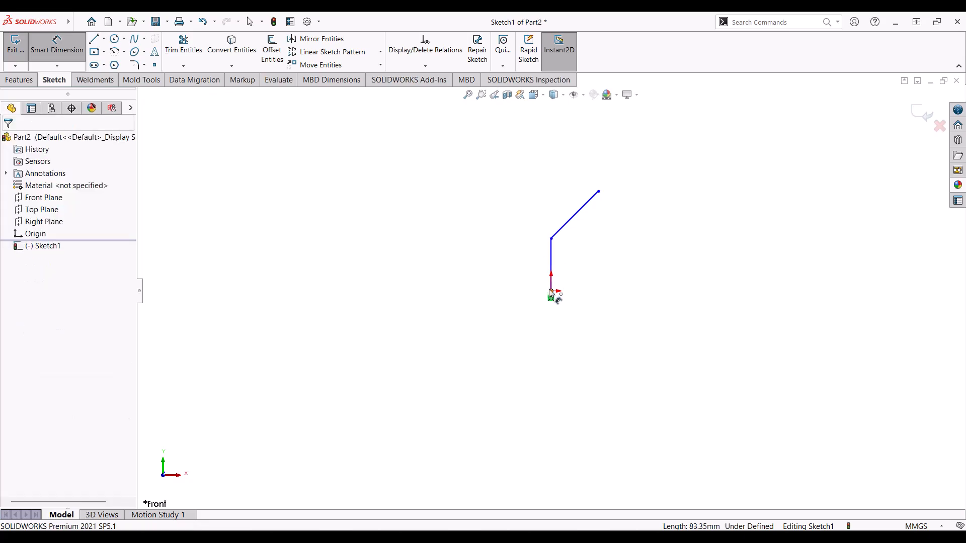
pyautogui.click(551, 293)
pyautogui.click(598, 192)
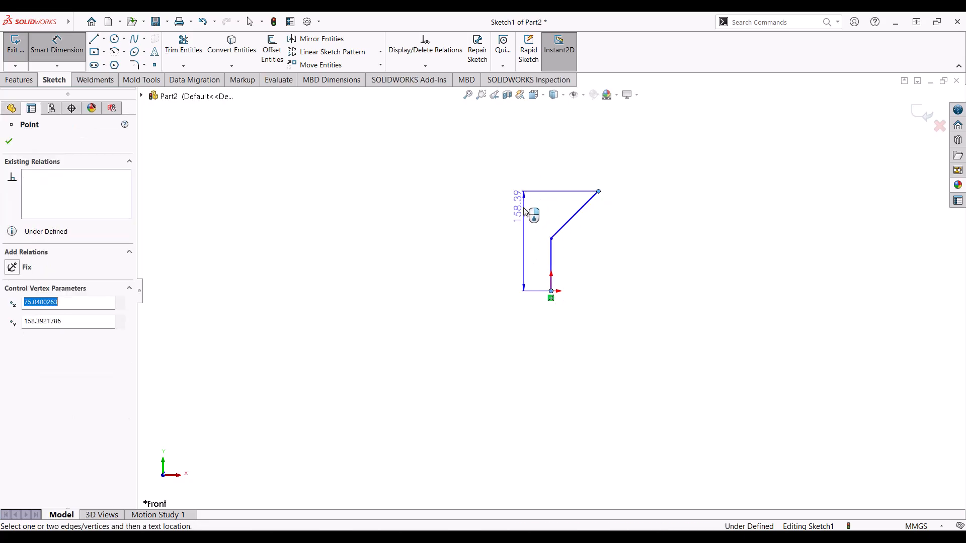
pyautogui.click(521, 220)
pyautogui.write('150')
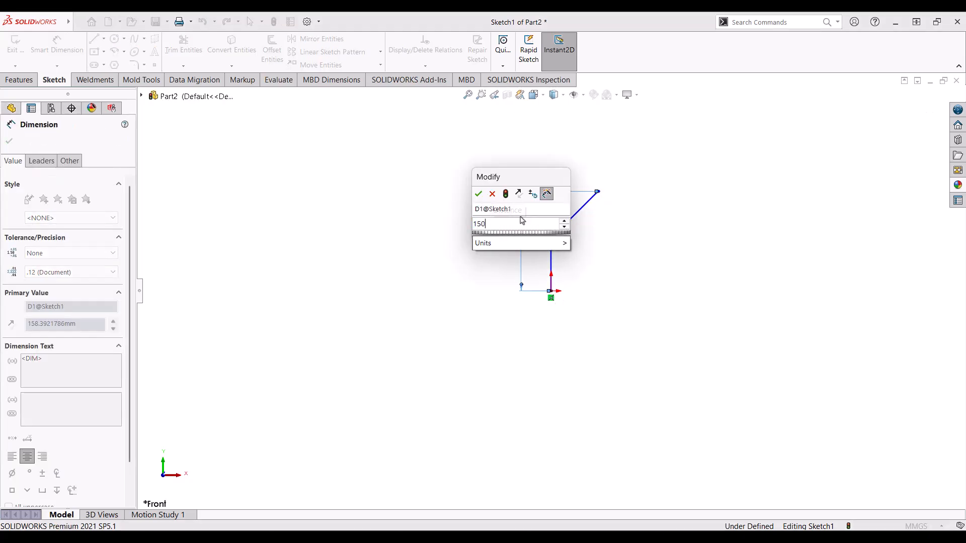
pyautogui.press('Return')
# Step: Dimension the vertical line to 75 mm and the diagonal's horizontal width to 60 mm
pyautogui.click(551, 253)
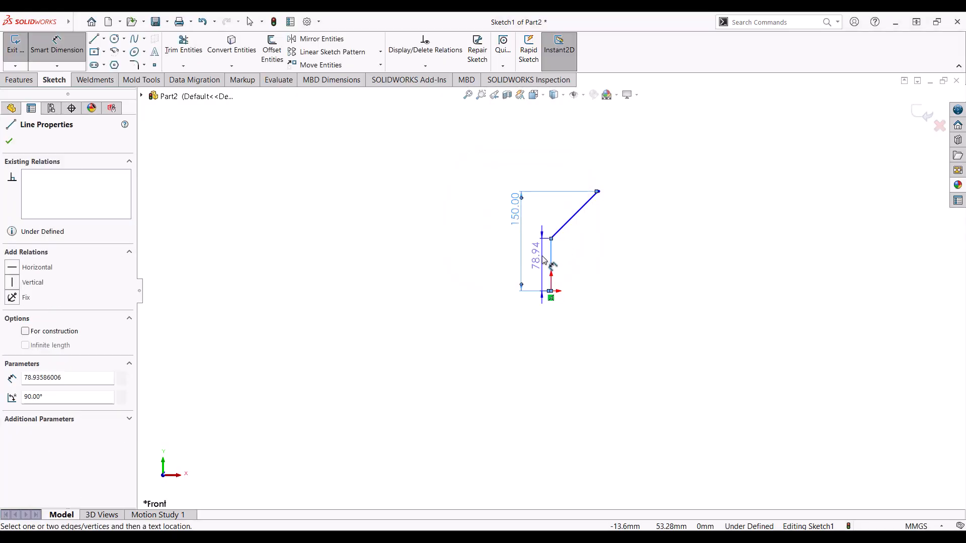
pyautogui.click(541, 258)
pyautogui.write('75')
pyautogui.press('Return')
pyautogui.click(560, 236)
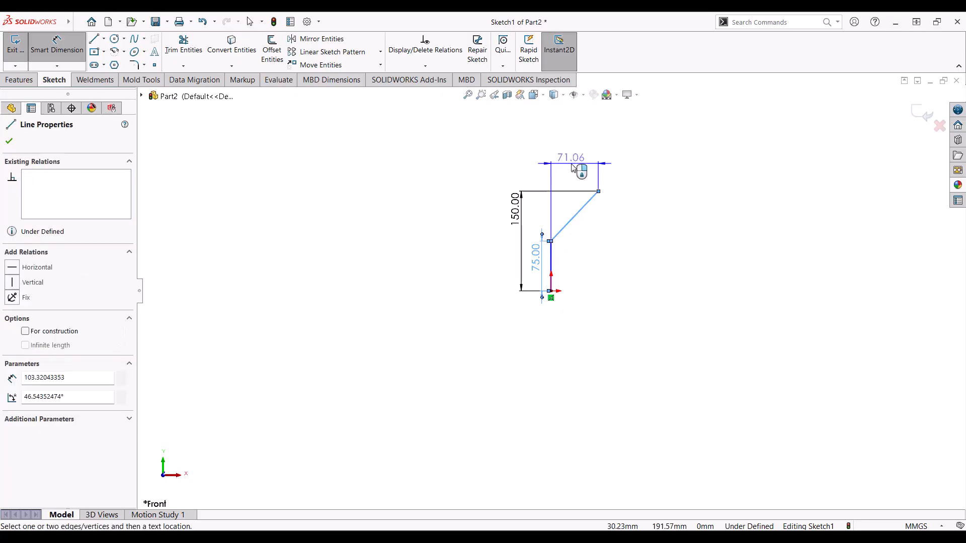
pyautogui.click(569, 172)
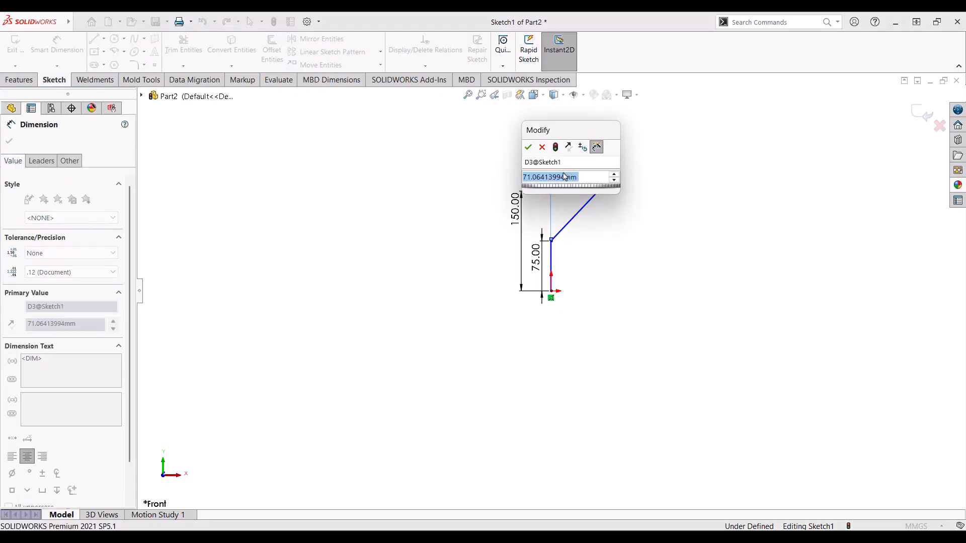
pyautogui.write('60')
pyautogui.press('Return')
pyautogui.scroll(3, 573, 242)
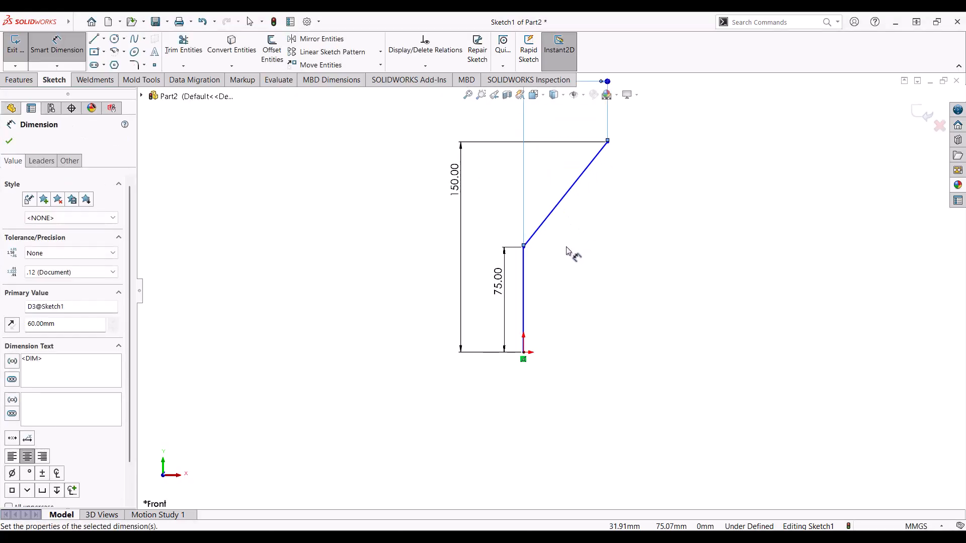
pyautogui.press('Escape')
# Step: Add a Vertical relation to the first line to fully define Sketch1
pyautogui.click(524, 307)
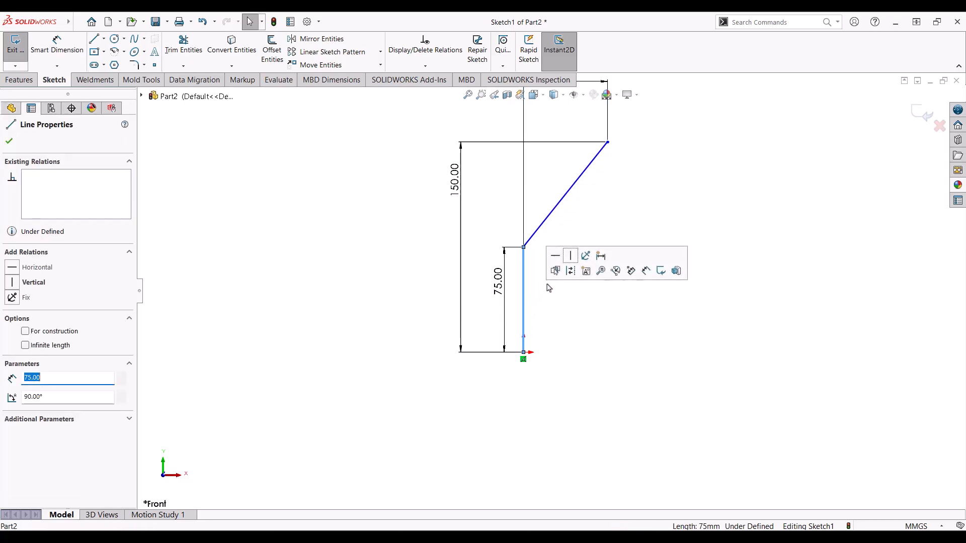
pyautogui.click(570, 256)
pyautogui.click(578, 227)
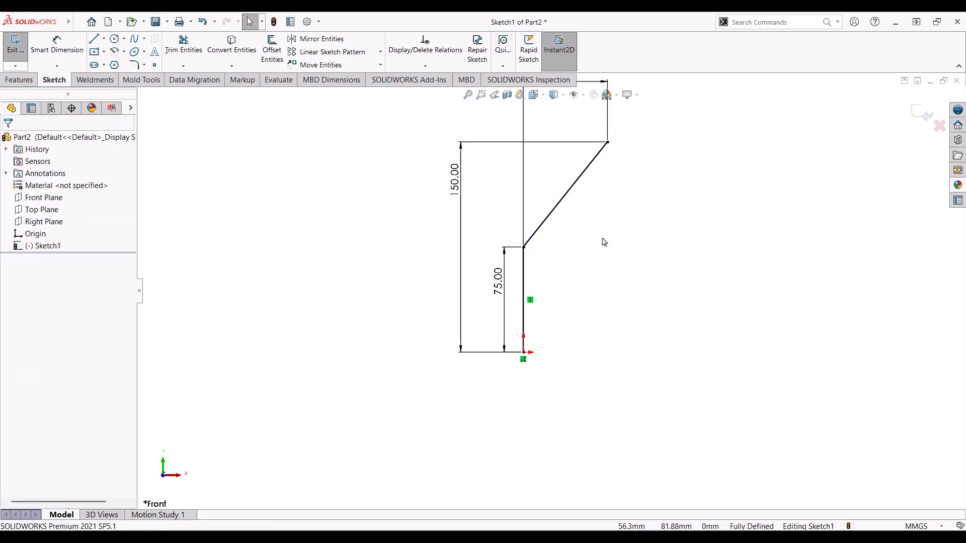
pyautogui.scroll(-2, 606, 242)
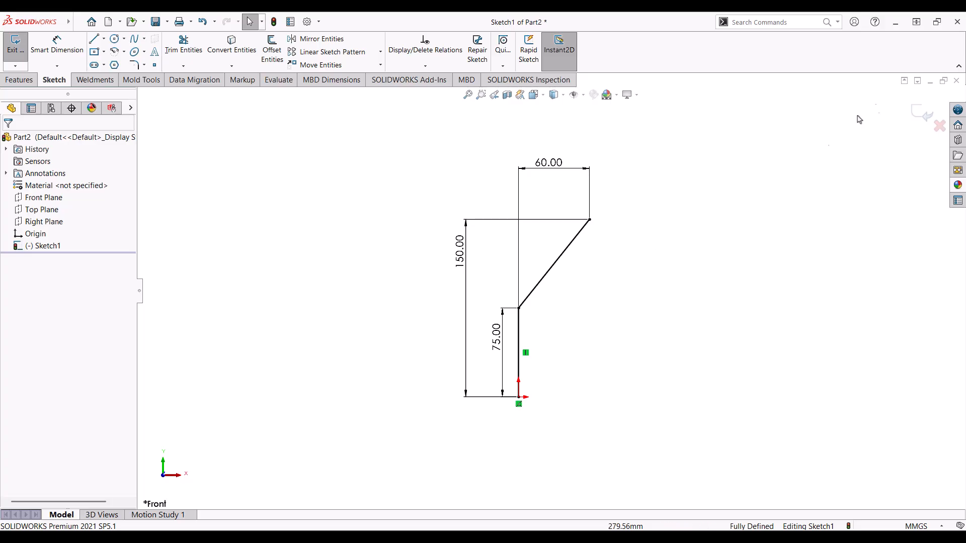
# Step: Exit Sketch1 and view the Right Plane Normal To
pyautogui.click(920, 113)
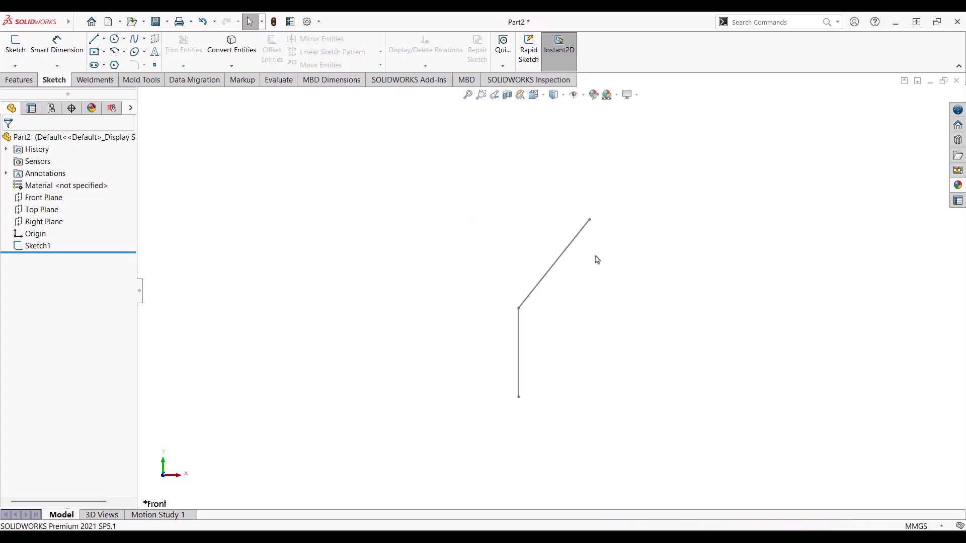
pyautogui.click(42, 222)
pyautogui.click(93, 208)
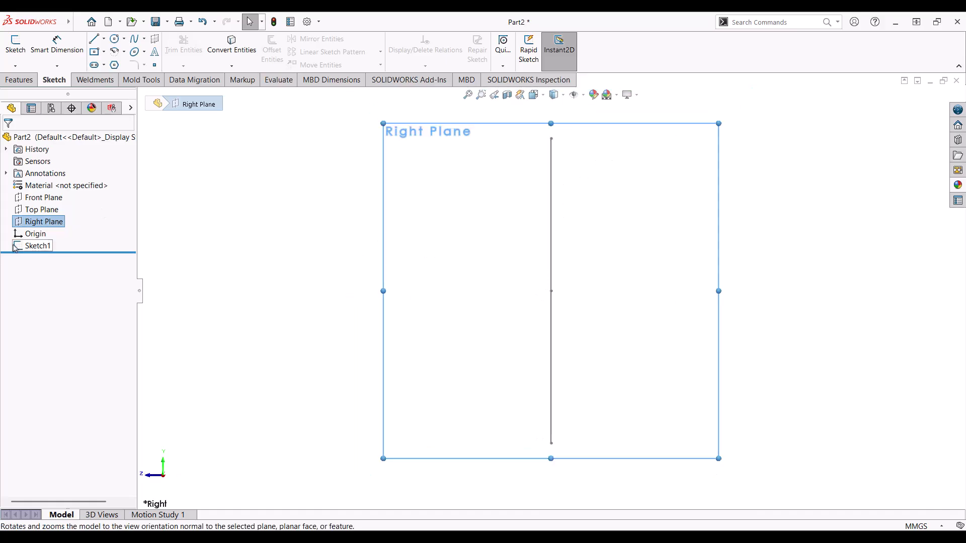
# Step: Draw a vertical line up from the origin with a horizontal leg to the right
pyautogui.click(94, 41)
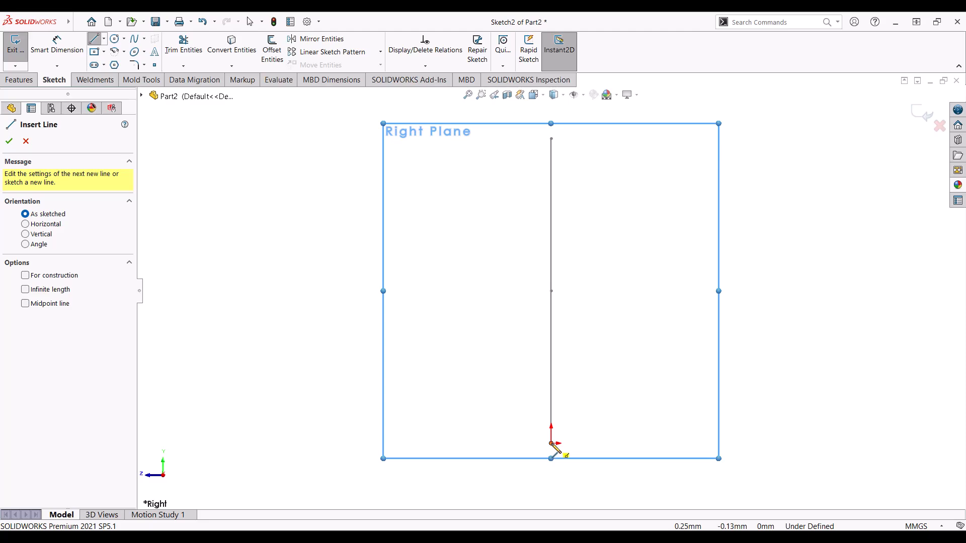
pyautogui.click(551, 443)
pyautogui.click(551, 138)
pyautogui.click(696, 139)
pyautogui.press('Escape')
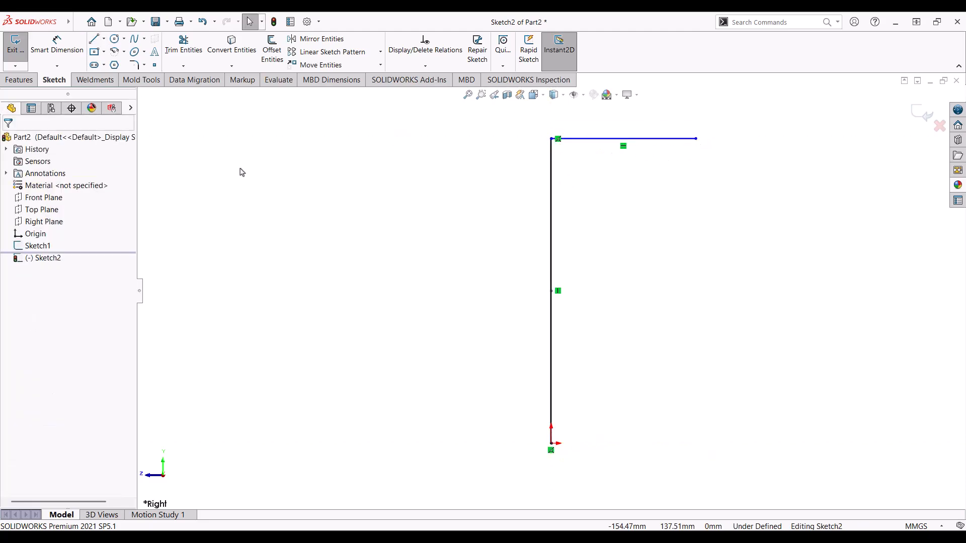
# Step: Dimension the vertical line at 150 mm and the horizontal leg at 60 mm
pyautogui.click(70, 45)
pyautogui.click(552, 214)
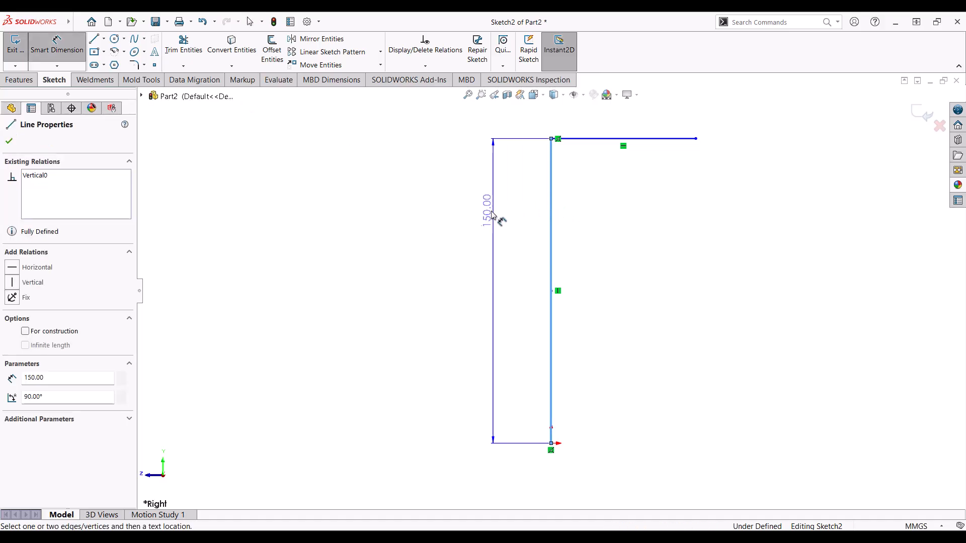
pyautogui.click(496, 217)
pyautogui.click(465, 196)
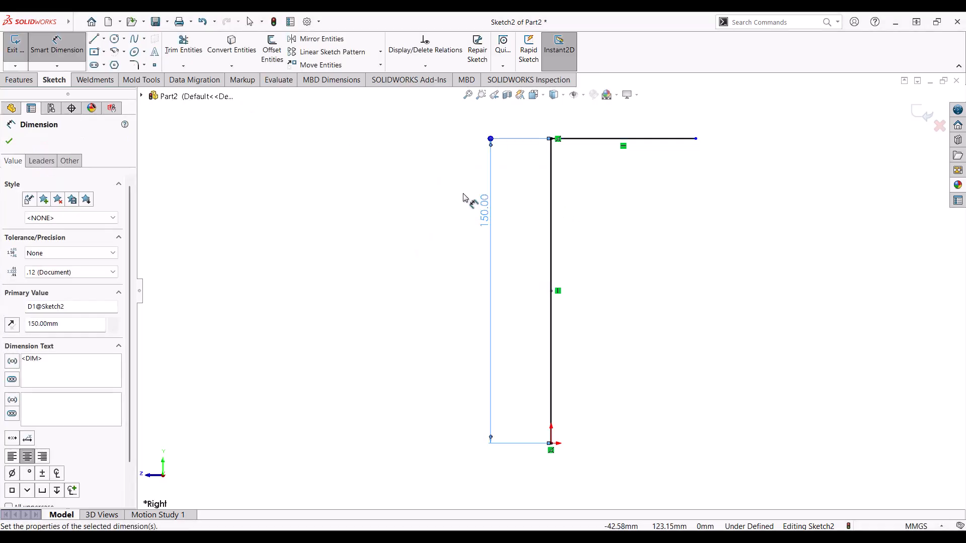
pyautogui.click(661, 141)
pyautogui.click(647, 122)
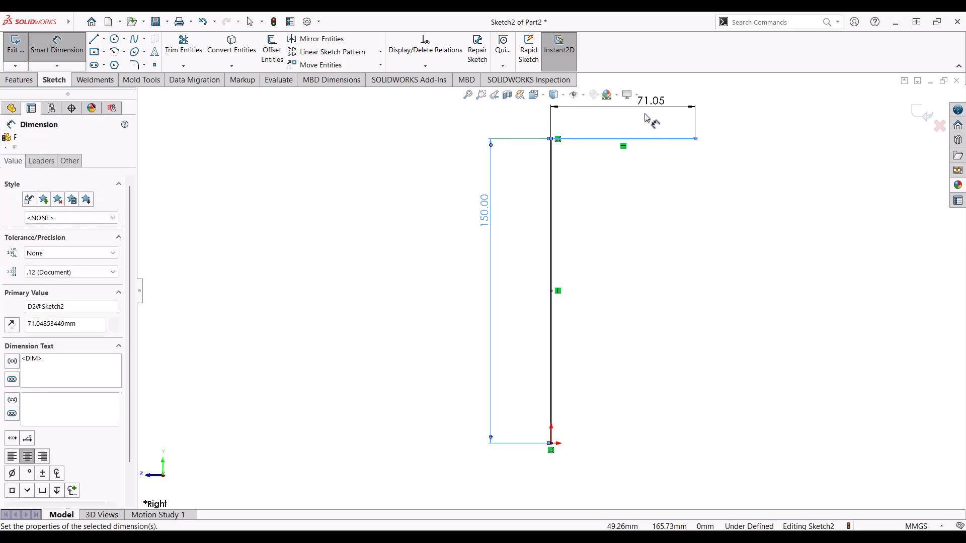
pyautogui.write('60')
pyautogui.press('Return')
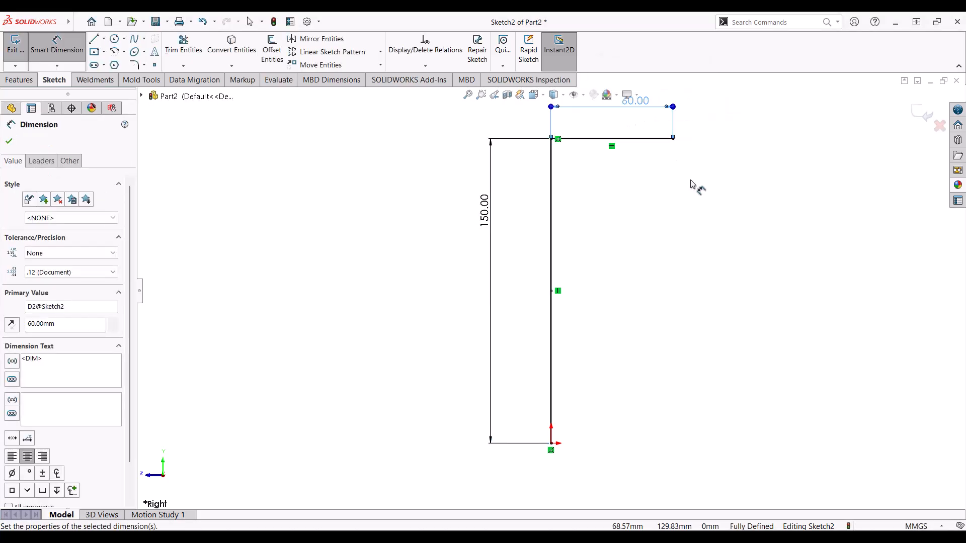
pyautogui.press('Escape')
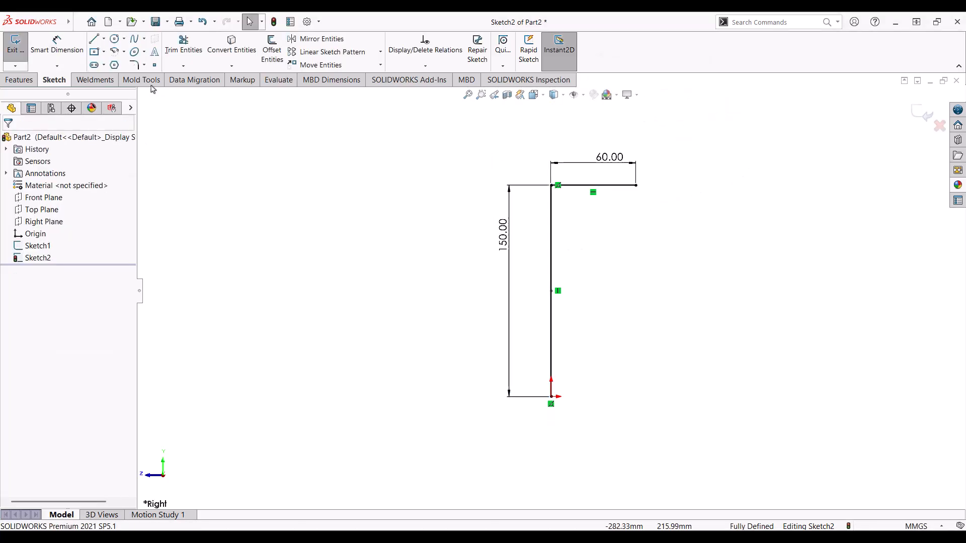
# Step: Round the top corner with a 30 mm sketch fillet and exit Sketch2
pyautogui.click(134, 66)
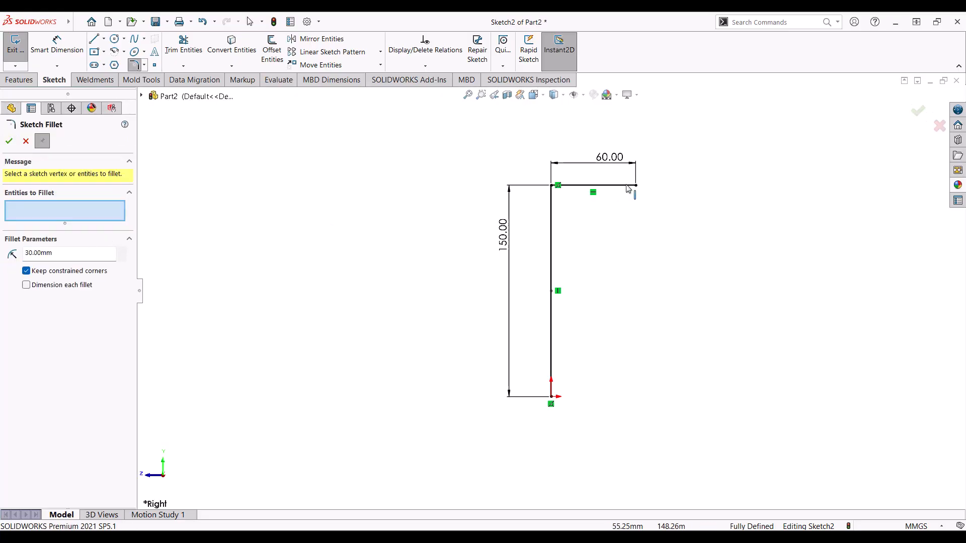
pyautogui.click(552, 186)
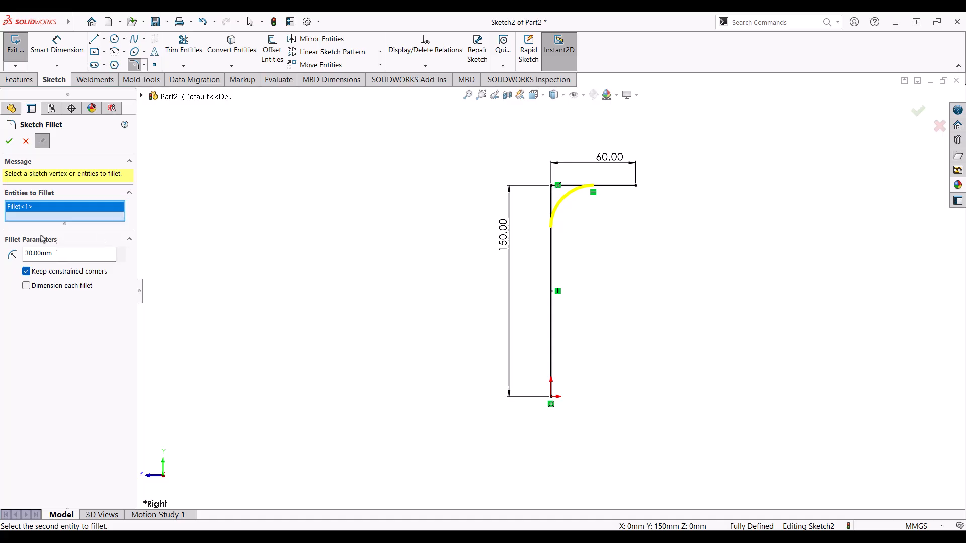
pyautogui.click(9, 141)
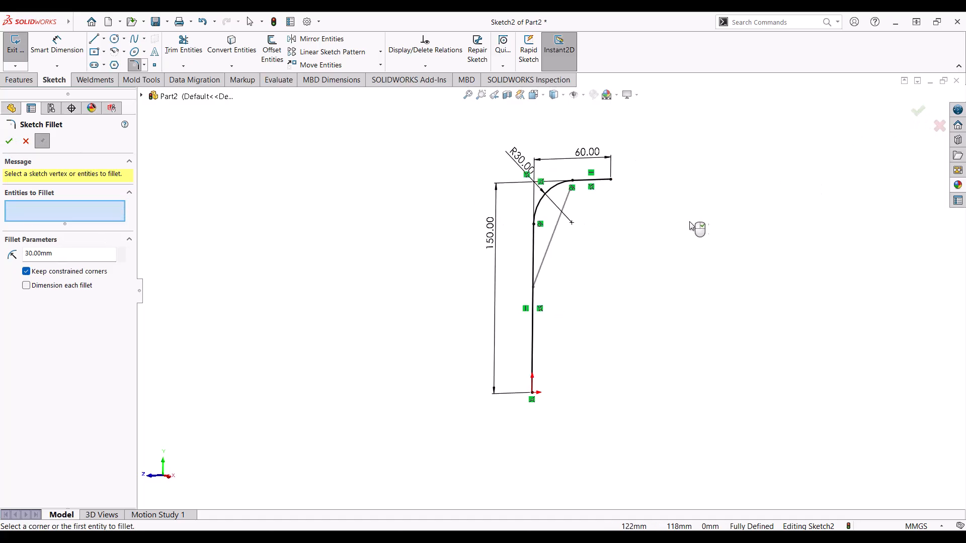
pyautogui.click(918, 111)
pyautogui.moveTo(733, 198); pyautogui.dragTo(670, 203, button='middle')
pyautogui.click(920, 117)
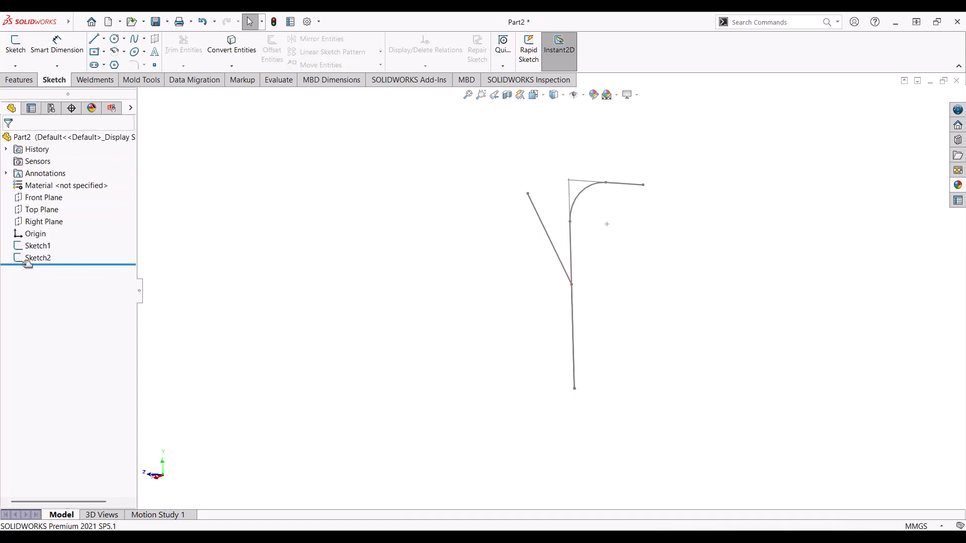
# Step: Edit Sketch1 and add an R30 sketch fillet at the vertex joining the 75 mm line and diagonal
pyautogui.click(37, 245)
pyautogui.click(40, 218)
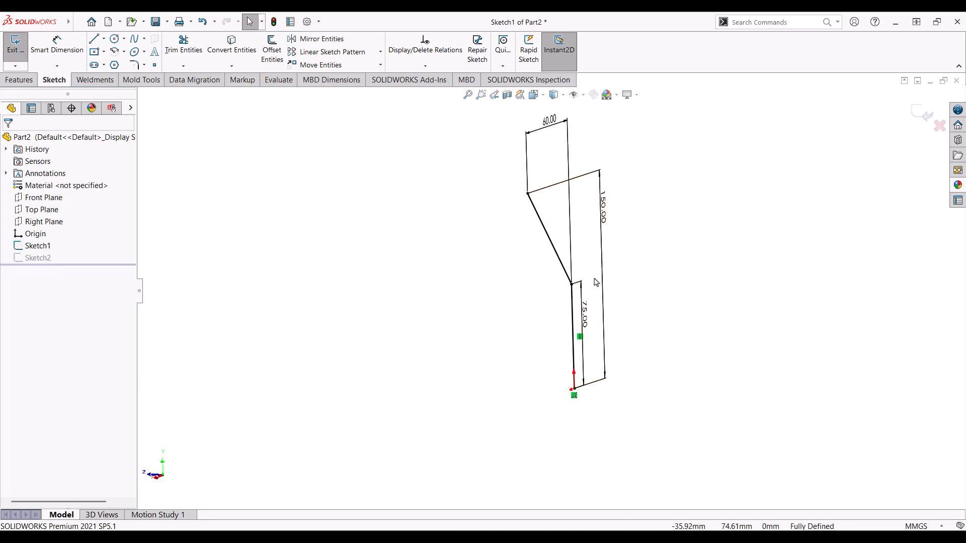
pyautogui.click(134, 65)
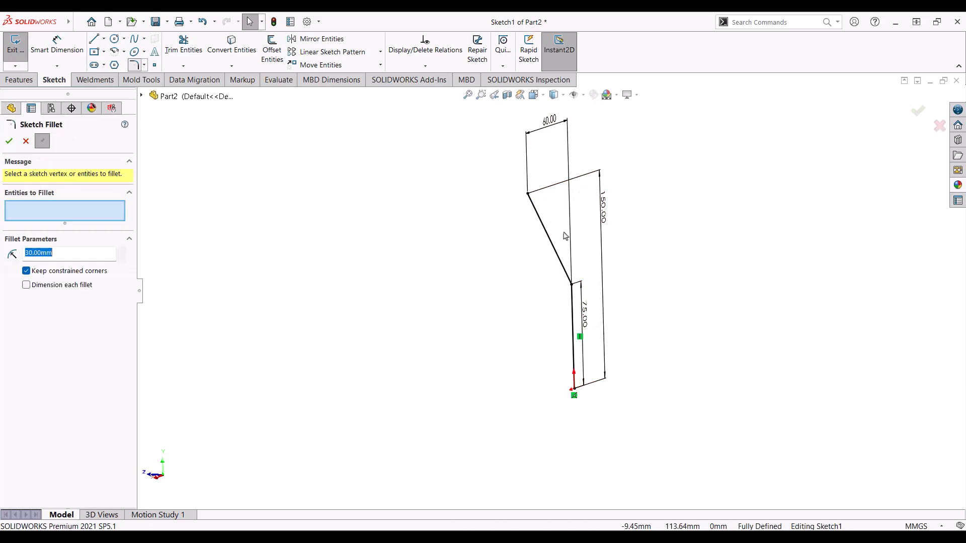
pyautogui.click(572, 285)
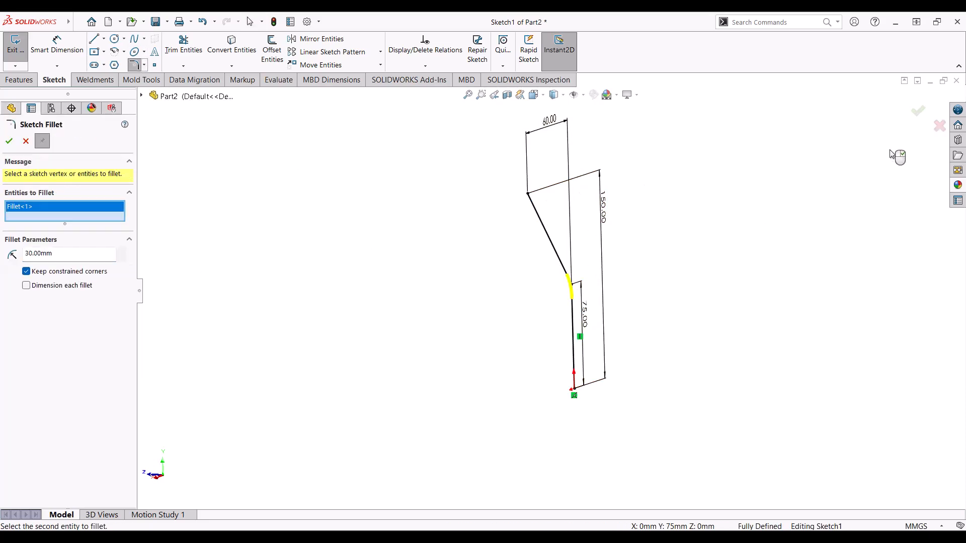
pyautogui.click(917, 110)
pyautogui.hotkey('ctrl', '8')
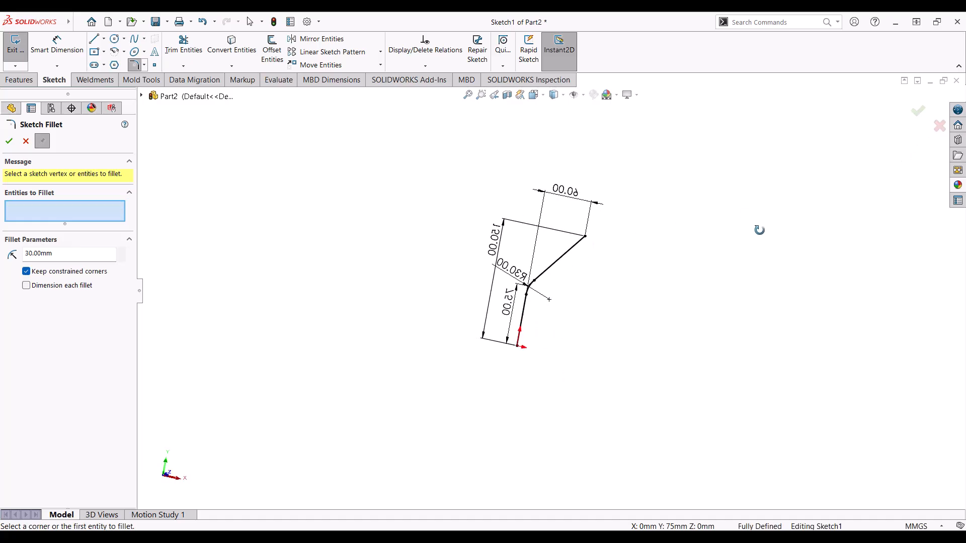
pyautogui.click(917, 111)
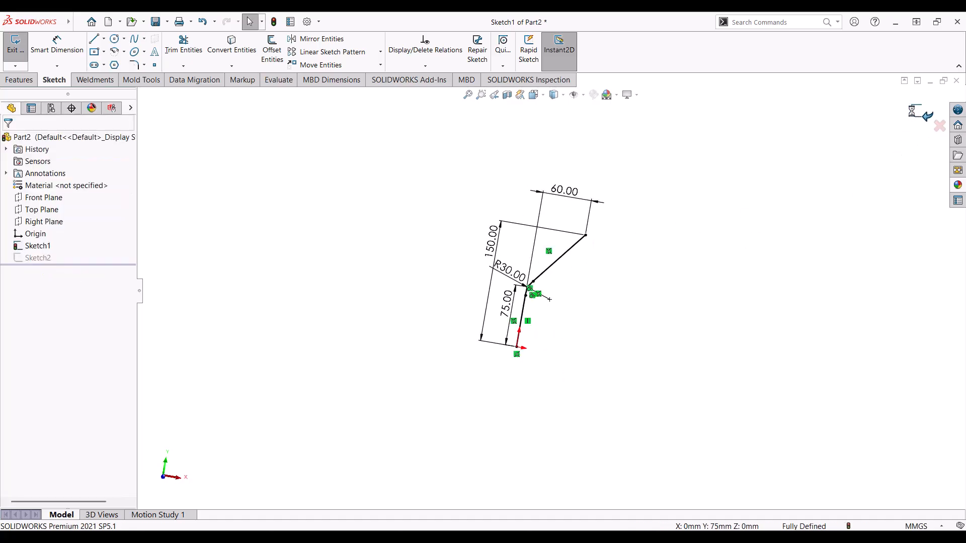
pyautogui.click(917, 111)
pyautogui.moveTo(632, 237)
pyautogui.mouseDown(button='middle')
pyautogui.moveTo(682, 286)
pyautogui.moveTo(668, 257)
pyautogui.moveTo(558, 300)
pyautogui.moveTo(533, 293)
pyautogui.moveTo(544, 285)
pyautogui.mouseUp(button='middle')
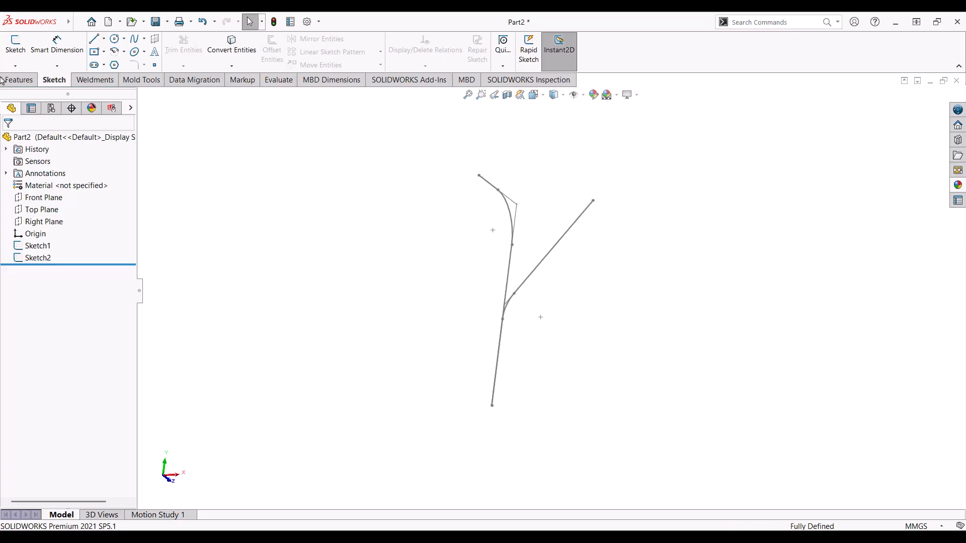
pyautogui.click(20, 81)
# Step: Project Sketch2 onto Sketch1 with a sketch-on-sketch Projected Curve, creating Curve1
pyautogui.click(527, 67)
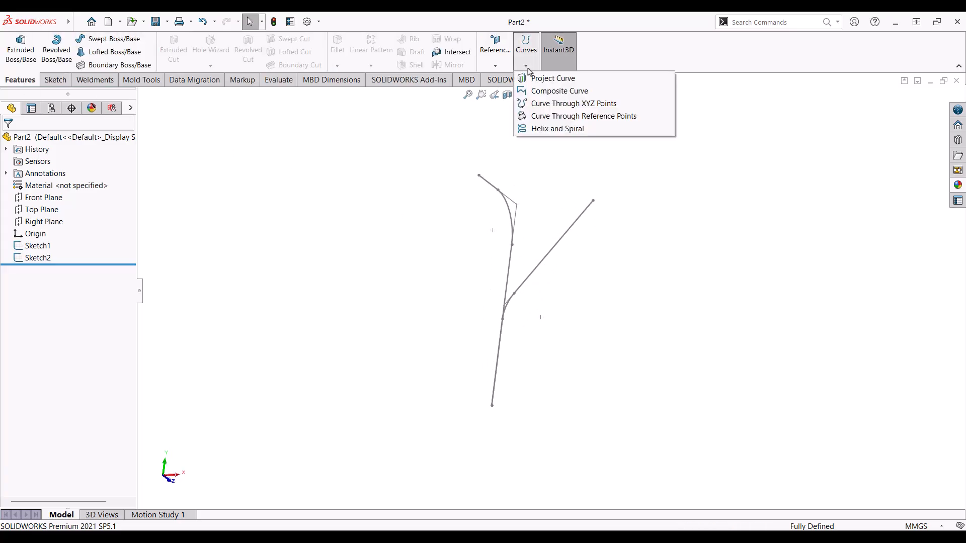
pyautogui.click(539, 79)
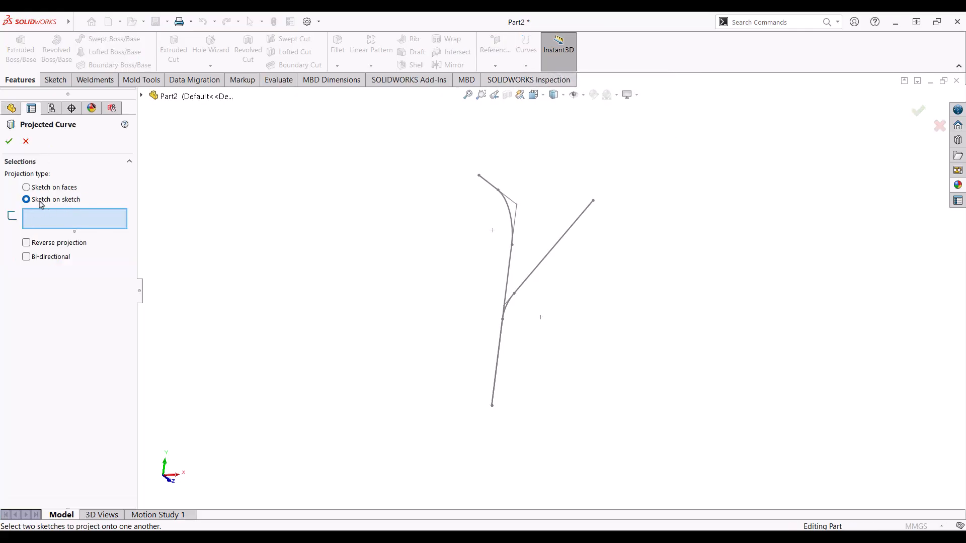
pyautogui.click(512, 229)
pyautogui.click(561, 245)
pyautogui.moveTo(553, 245)
pyautogui.mouseDown(button='middle')
pyautogui.moveTo(466, 173)
pyautogui.moveTo(532, 241)
pyautogui.moveTo(620, 250)
pyautogui.moveTo(554, 262)
pyautogui.mouseUp(button='middle')
pyautogui.click(8, 142)
pyautogui.click(614, 237)
pyautogui.moveTo(542, 258)
pyautogui.mouseDown(button='middle')
pyautogui.moveTo(560, 224)
pyautogui.moveTo(645, 272)
pyautogui.moveTo(577, 253)
pyautogui.moveTo(582, 189)
pyautogui.moveTo(567, 179)
pyautogui.moveTo(558, 186)
pyautogui.mouseUp(button='middle')
pyautogui.click(109, 42)
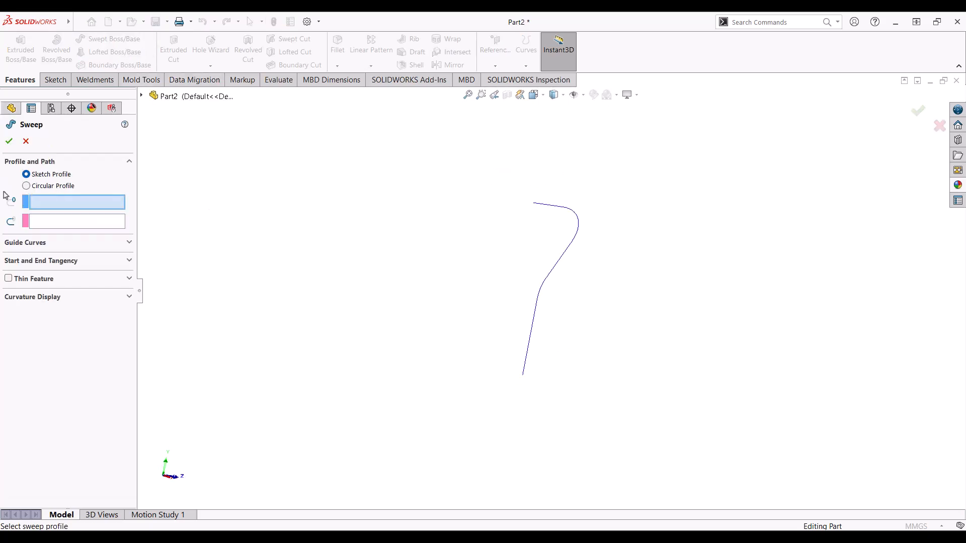
# Step: Sweep a 30 mm diameter circular profile along Curve1 to form the solid tube Sweep1
pyautogui.click(29, 186)
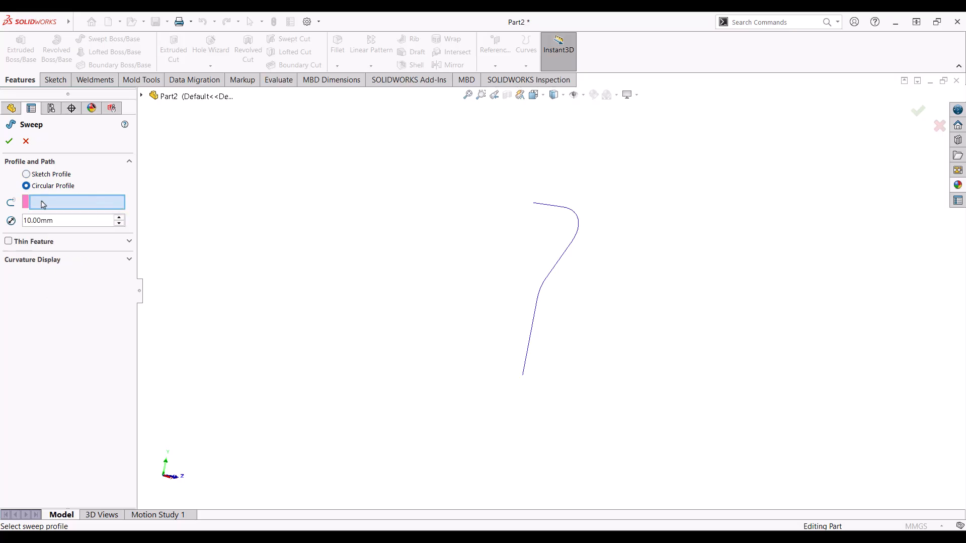
pyautogui.click(537, 305)
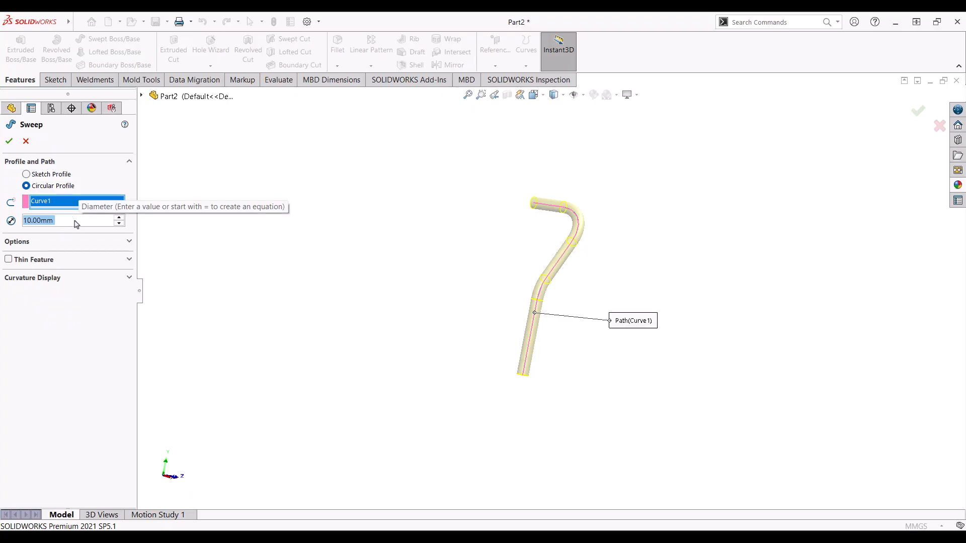
pyautogui.write('30')
pyautogui.press('Return')
pyautogui.moveTo(434, 226); pyautogui.dragTo(2, 154, button='middle')
pyautogui.click(9, 141)
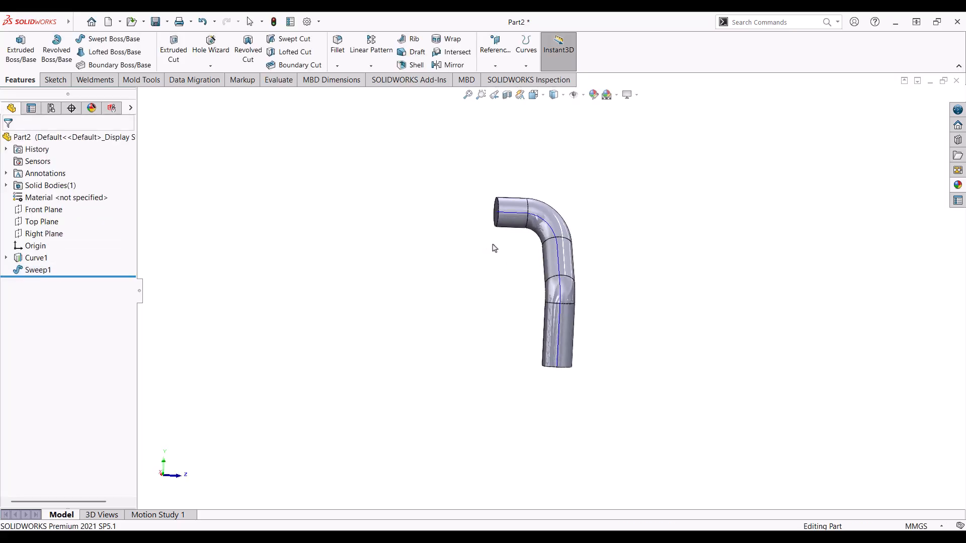
pyautogui.click(583, 94)
# Step: Hide the curves, then mirror Sweep1 about the Right Plane as Mirror1
pyautogui.click(574, 168)
pyautogui.moveTo(676, 200); pyautogui.dragTo(684, 252, button='middle')
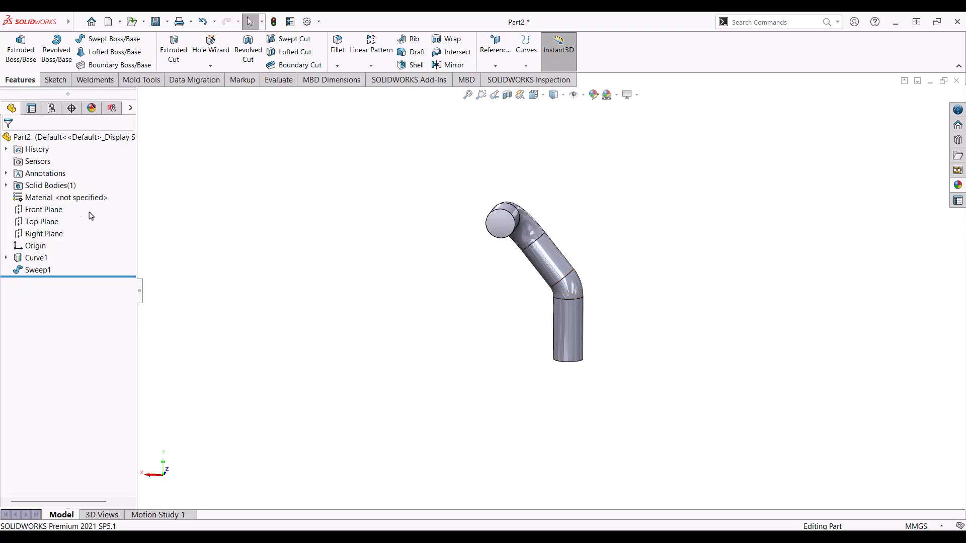
pyautogui.click(44, 233)
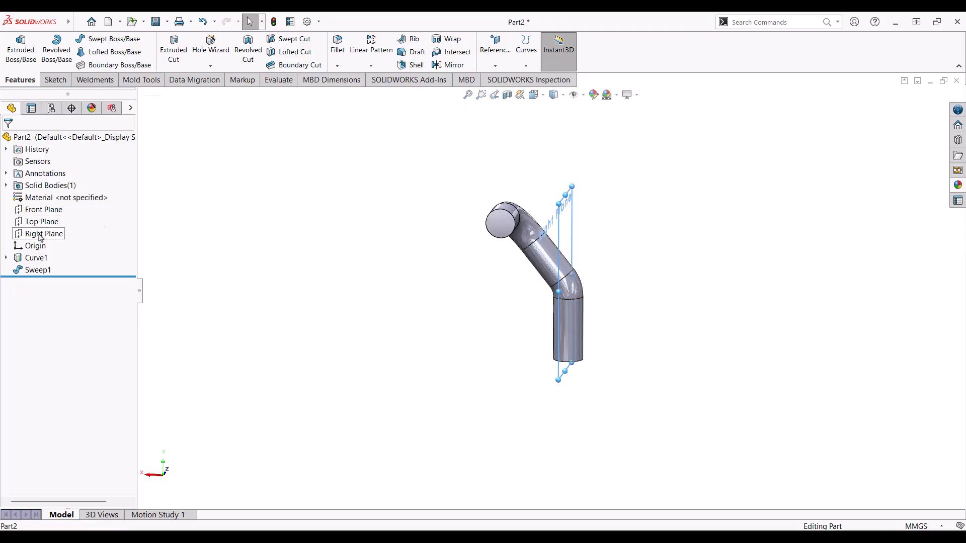
pyautogui.click(370, 66)
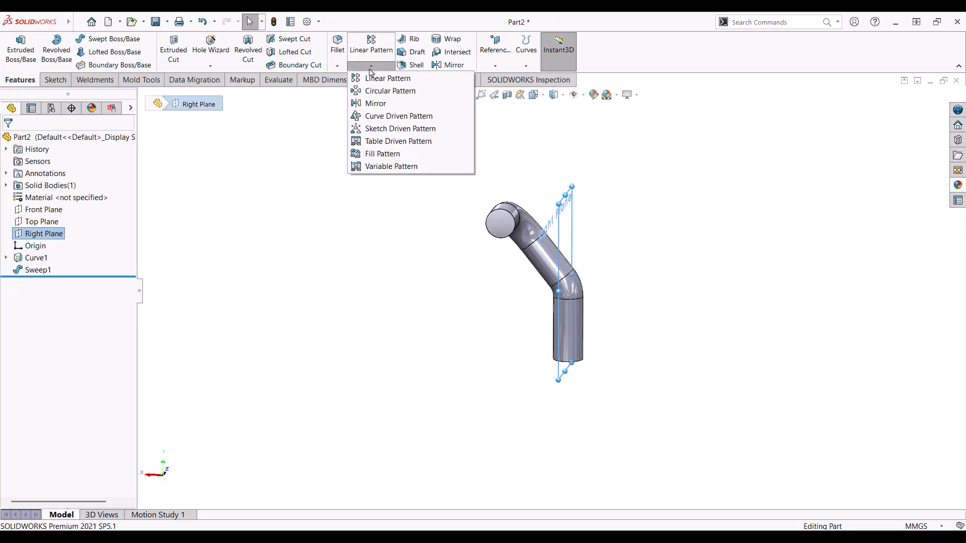
pyautogui.click(381, 105)
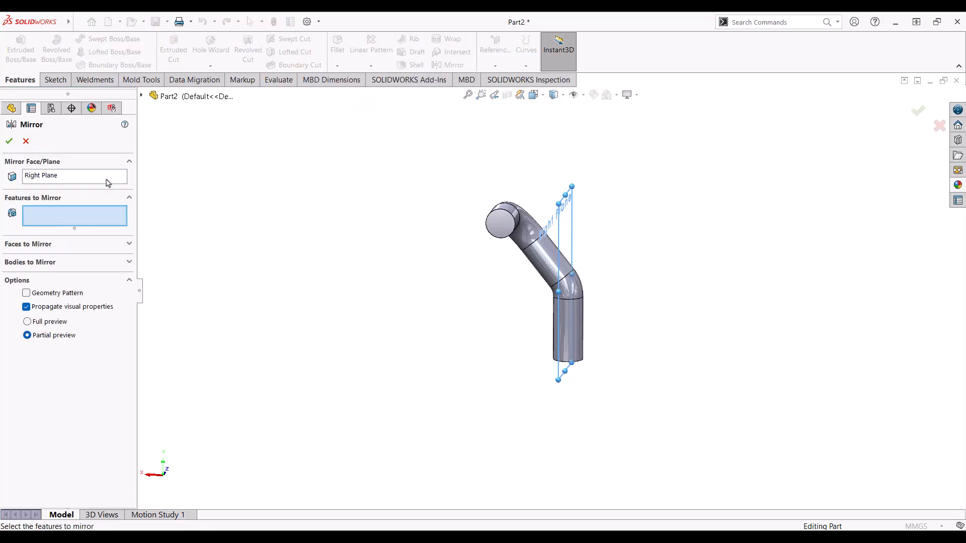
pyautogui.click(550, 248)
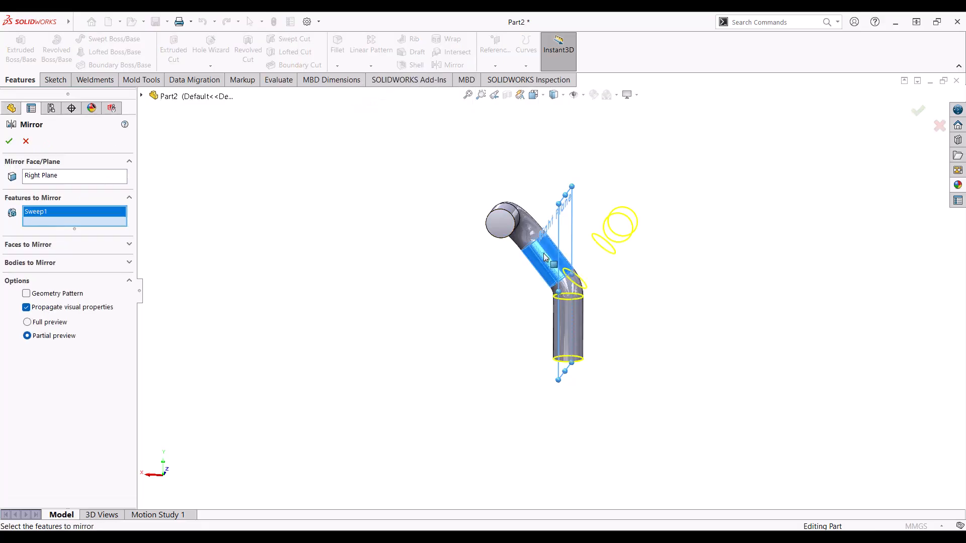
pyautogui.click(11, 141)
pyautogui.moveTo(483, 215); pyautogui.dragTo(583, 313, button='middle')
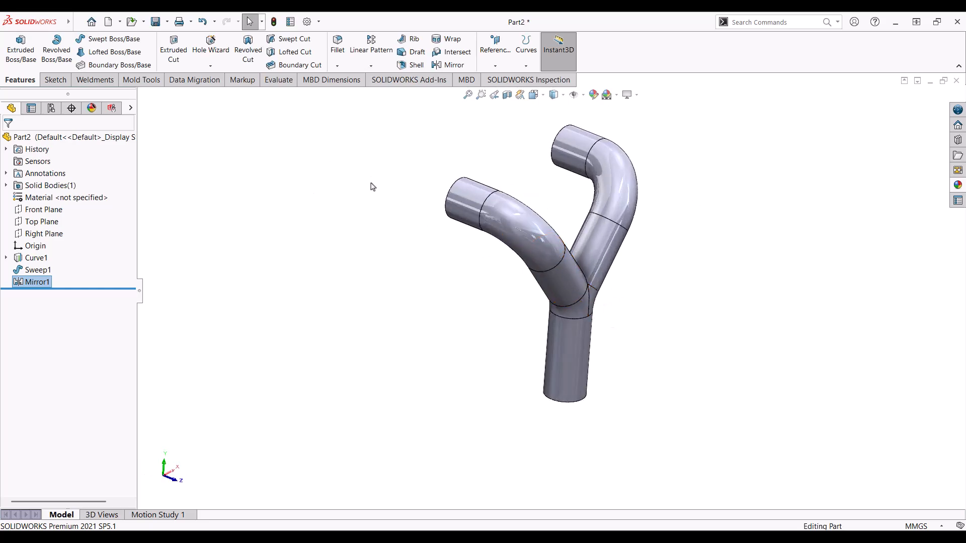
# Step: Fillet the junction edge between the two branches and trunk with a 15 mm radius
pyautogui.click(337, 45)
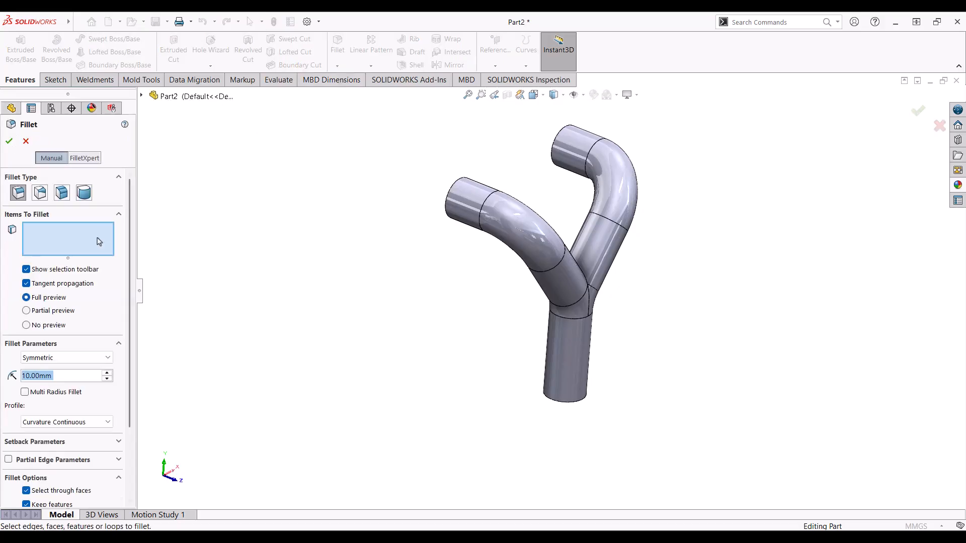
pyautogui.click(590, 308)
pyautogui.moveTo(590, 307); pyautogui.dragTo(553, 234, button='middle')
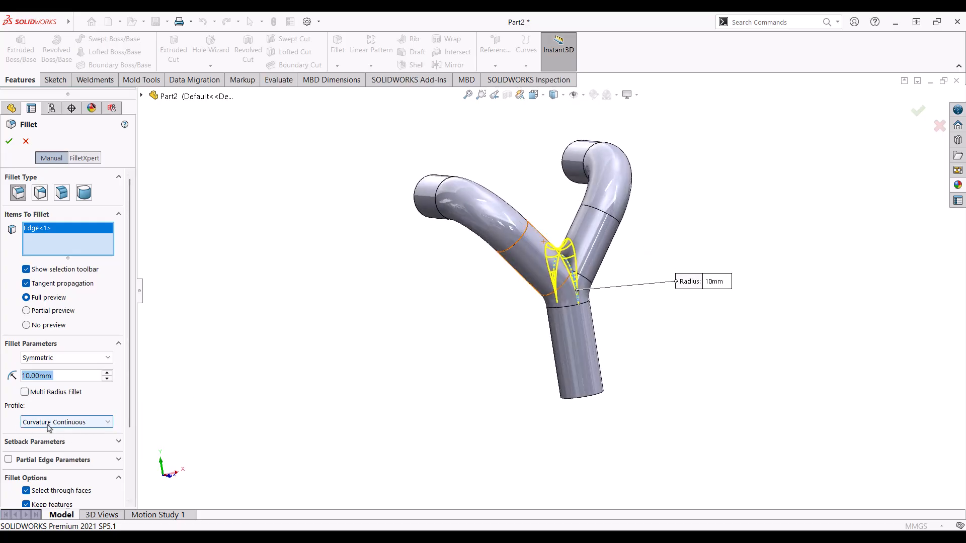
pyautogui.write('15')
pyautogui.press('Return')
pyautogui.click(13, 146)
pyautogui.moveTo(609, 189); pyautogui.dragTo(604, 128, button='middle')
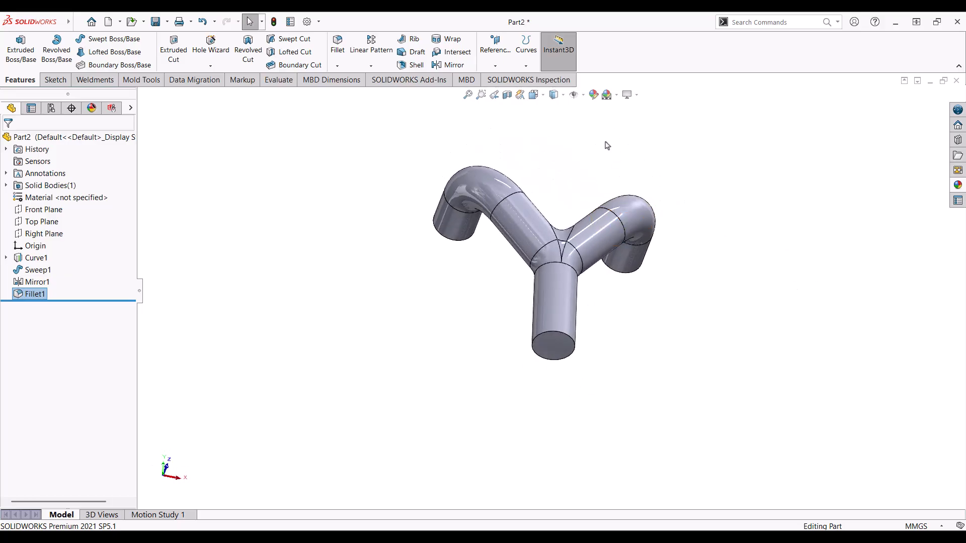
pyautogui.scroll(-3, 579, 312)
pyautogui.scroll(3, 431, 266)
pyautogui.moveTo(408, 254); pyautogui.dragTo(414, 267, button='middle')
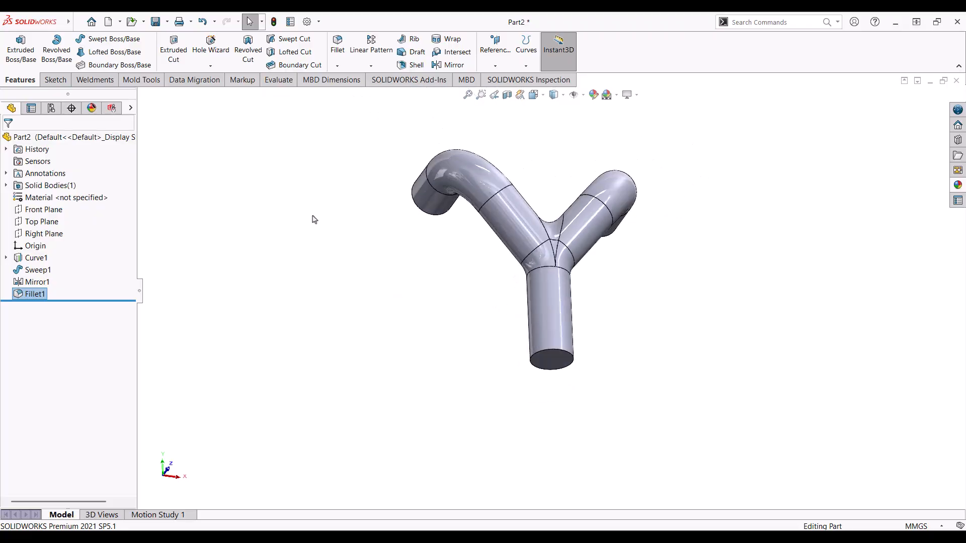
# Step: Shell the pipe to a 2 mm wall, removing both top end faces and the bottom end face
pyautogui.click(416, 65)
pyautogui.moveTo(328, 165); pyautogui.dragTo(512, 230, button='middle')
pyautogui.click(646, 197)
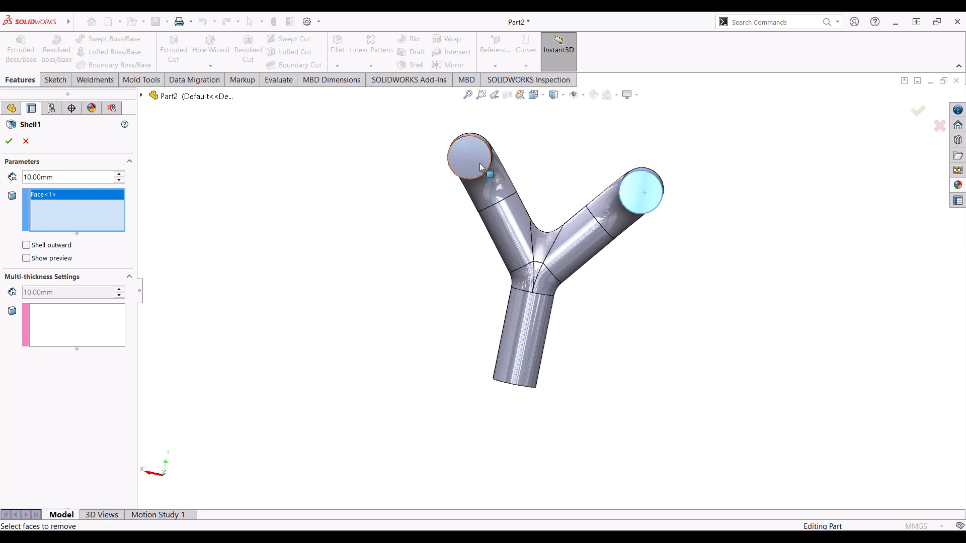
pyautogui.click(479, 164)
pyautogui.moveTo(536, 332); pyautogui.dragTo(533, 280, button='middle')
pyautogui.click(522, 364)
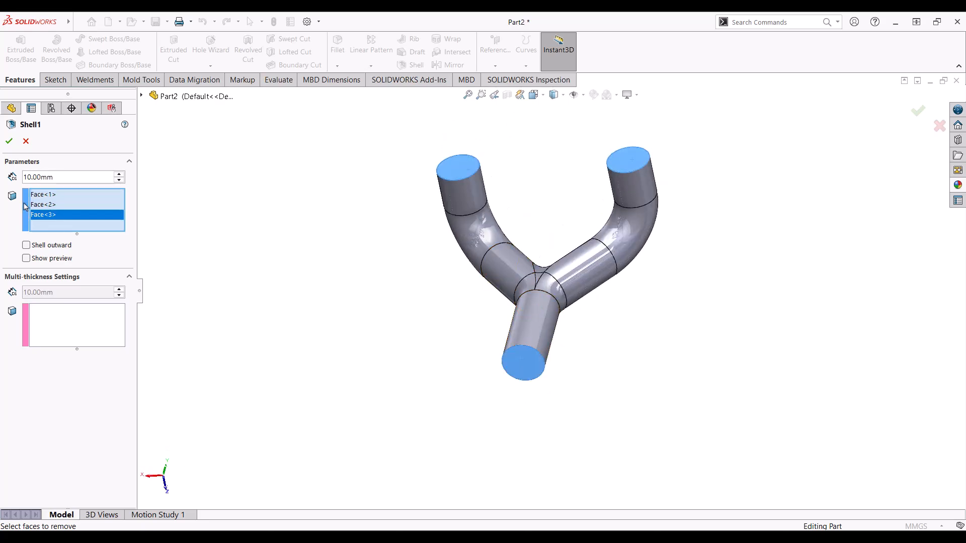
pyautogui.write('2')
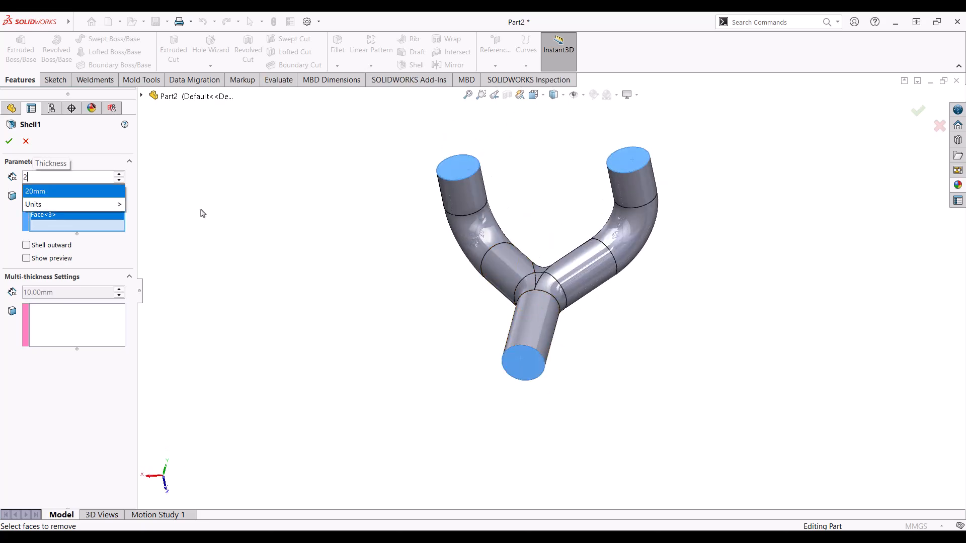
pyautogui.press('Return')
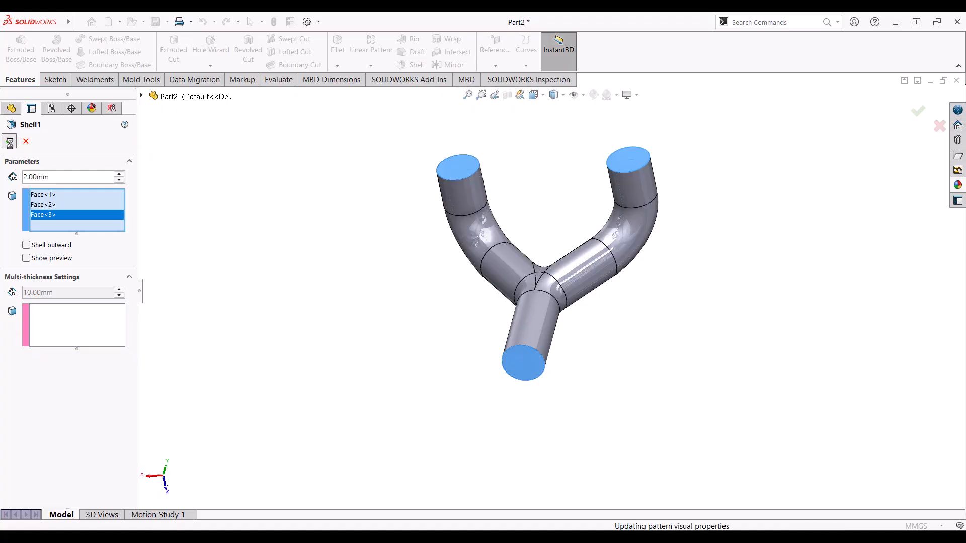
pyautogui.moveTo(468, 355); pyautogui.dragTo(585, 282, button='middle')
# Step: Select the pipe's bottom ring face, view it Normal To, and start a sketch on it
pyautogui.scroll(-3, 557, 328)
pyautogui.click(557, 327)
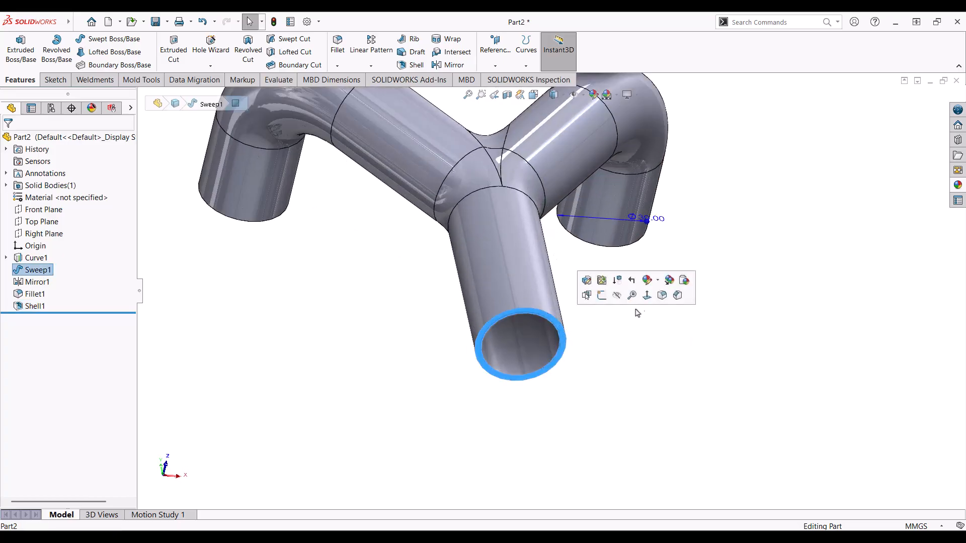
pyautogui.click(656, 296)
pyautogui.scroll(-4, 585, 192)
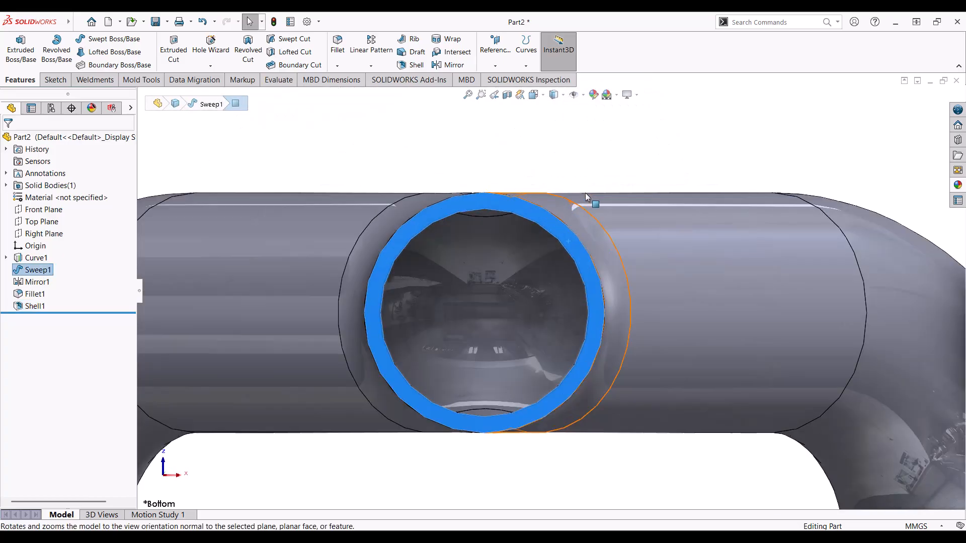
pyautogui.click(55, 80)
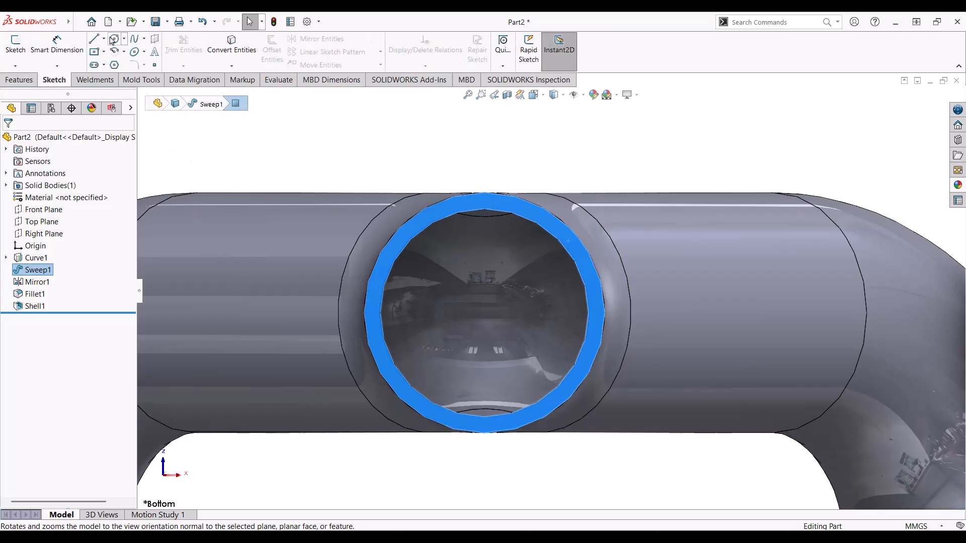
pyautogui.click(231, 48)
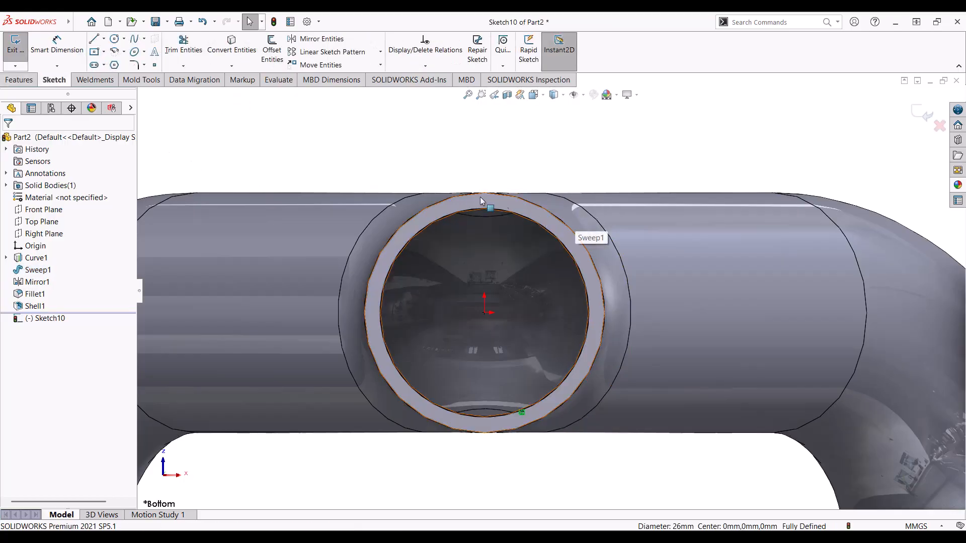
# Step: Draw a circle centred on the pipe's axis, just outside the pipe wall
pyautogui.click(121, 39)
pyautogui.click(485, 313)
pyautogui.press('Escape')
pyautogui.click(115, 42)
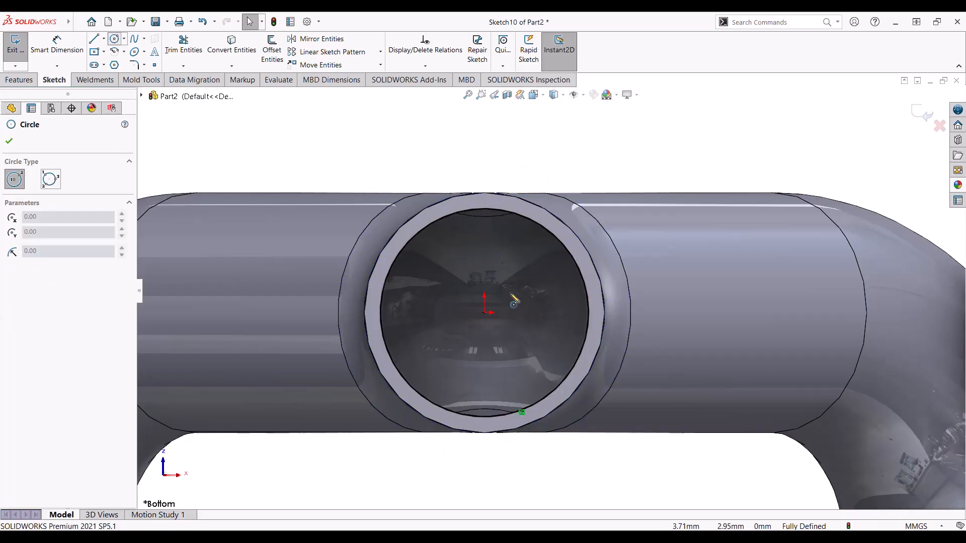
pyautogui.click(485, 312)
pyautogui.click(482, 171)
pyautogui.press('Escape')
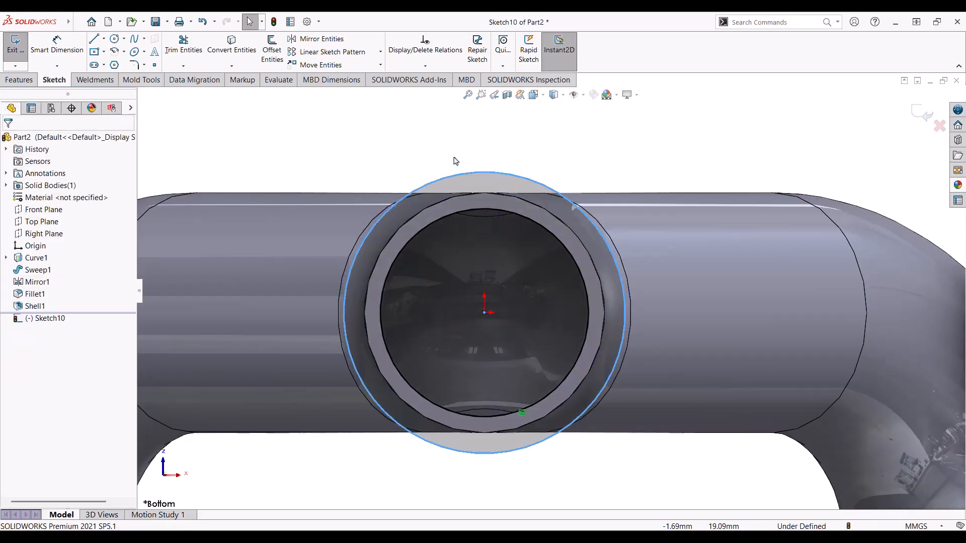
# Step: Dimension the circle to a 35 mm diameter
pyautogui.click(57, 40)
pyautogui.click(505, 175)
pyautogui.click(511, 150)
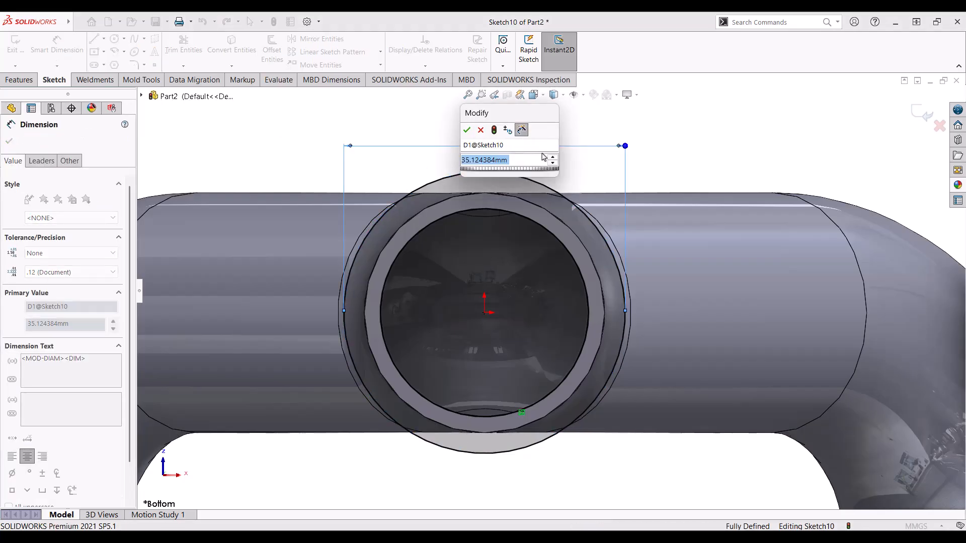
pyautogui.write('35')
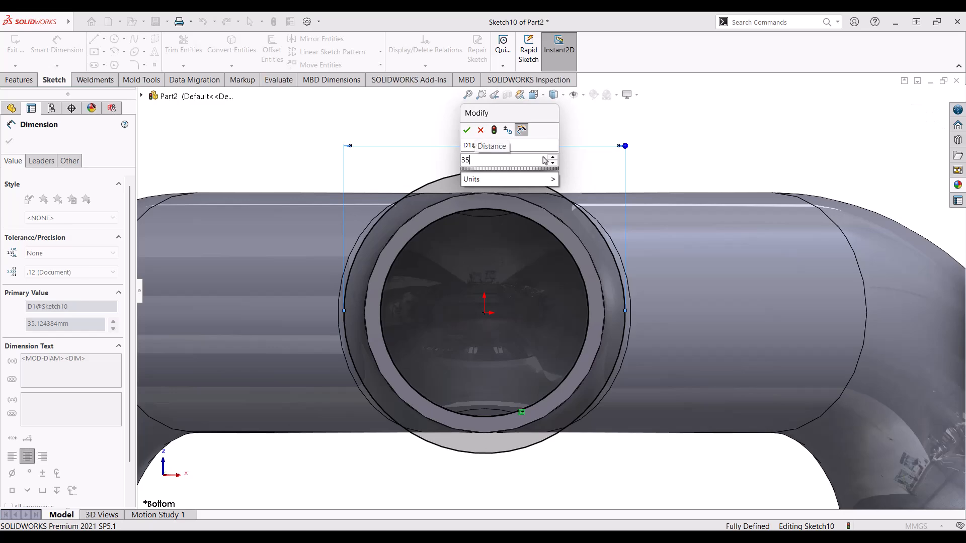
pyautogui.press('Return')
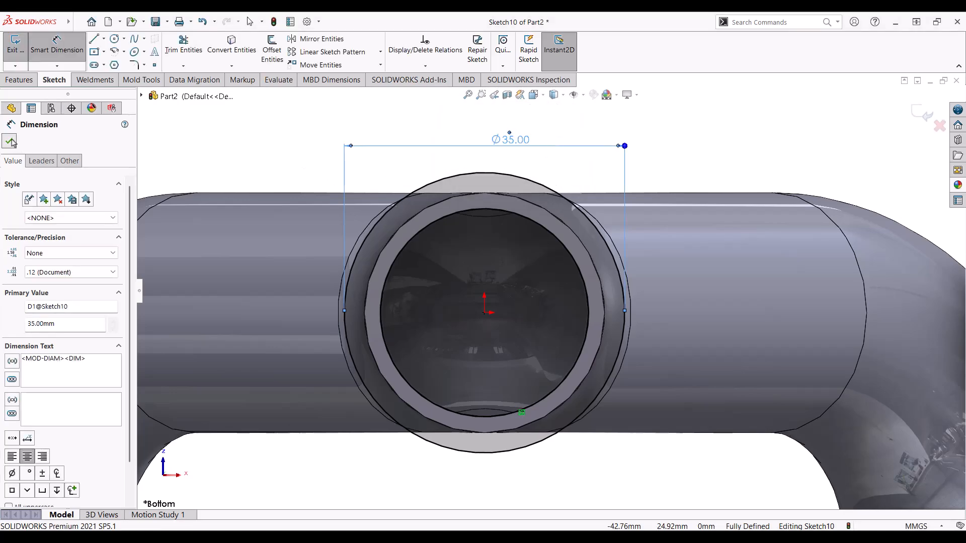
pyautogui.click(10, 142)
# Step: Extrude the 35 mm circle 8 mm as a collar around the bottom end
pyautogui.click(19, 79)
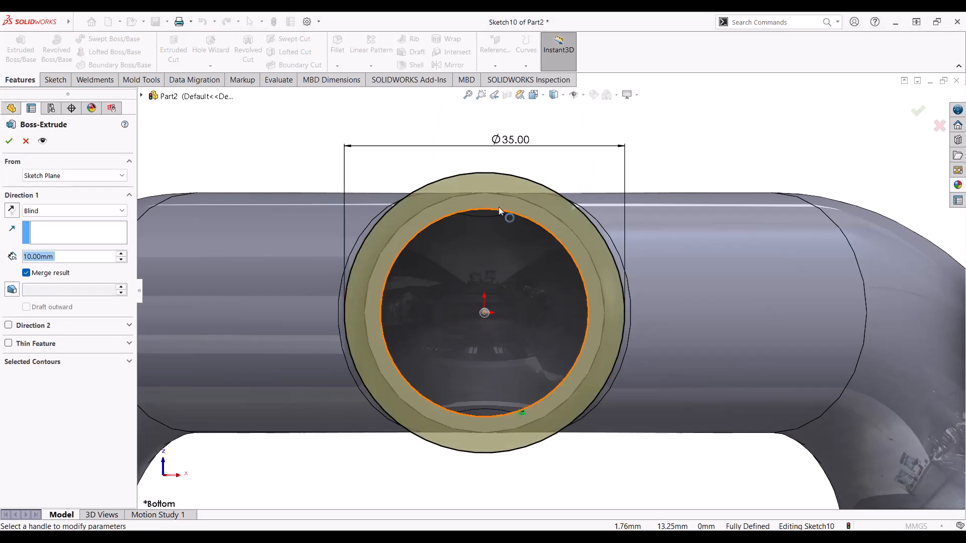
pyautogui.write('8')
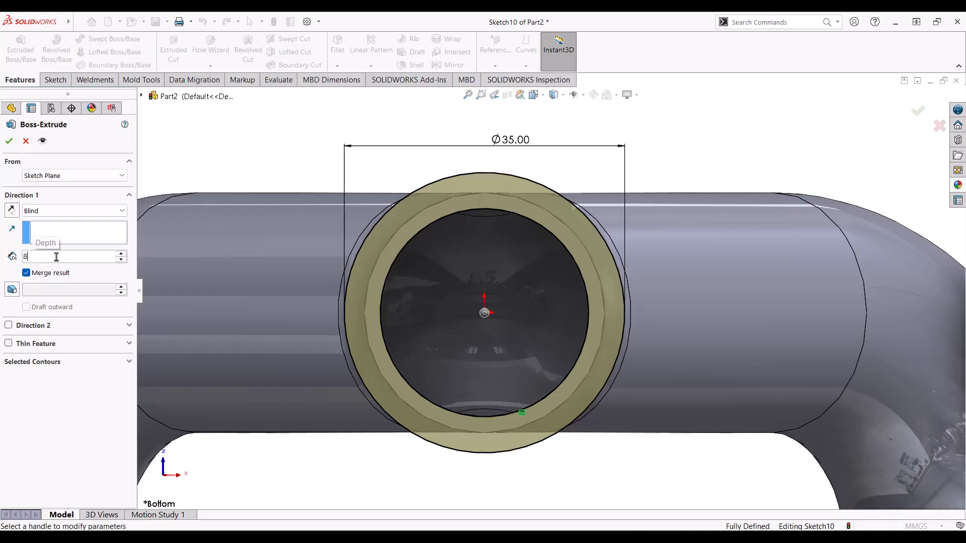
pyautogui.press('Return')
pyautogui.click(11, 142)
pyautogui.scroll(3, 466, 323)
pyautogui.moveTo(466, 323); pyautogui.dragTo(728, 425, button='middle')
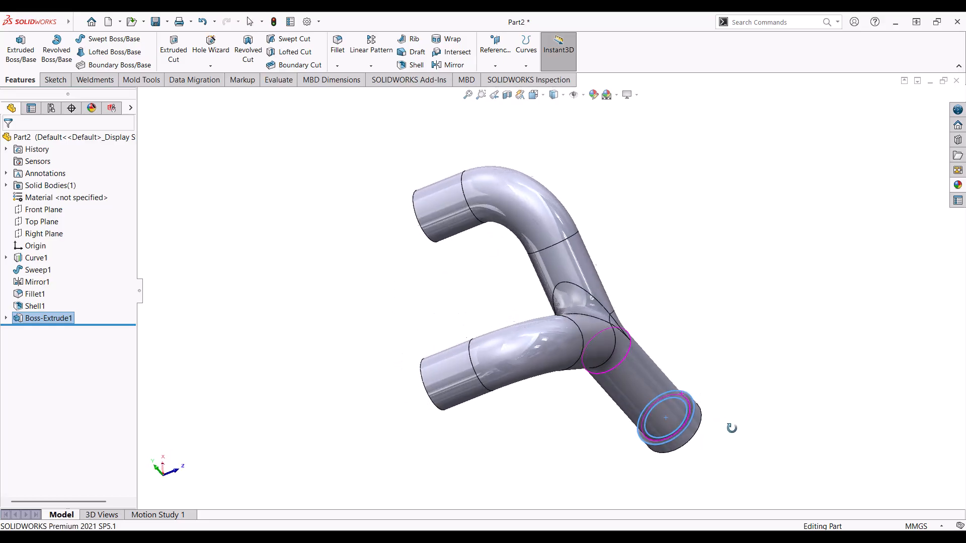
pyautogui.scroll(-6, 708, 392)
# Step: Sketch two concentric circles on the collar's end face, one inside the edge, one larger beyond it
pyautogui.click(611, 356)
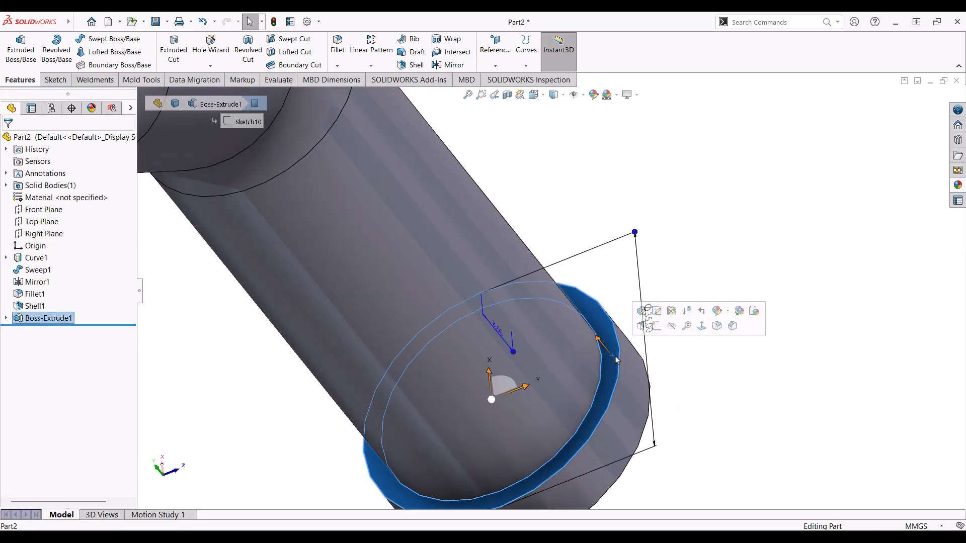
pyautogui.click(56, 80)
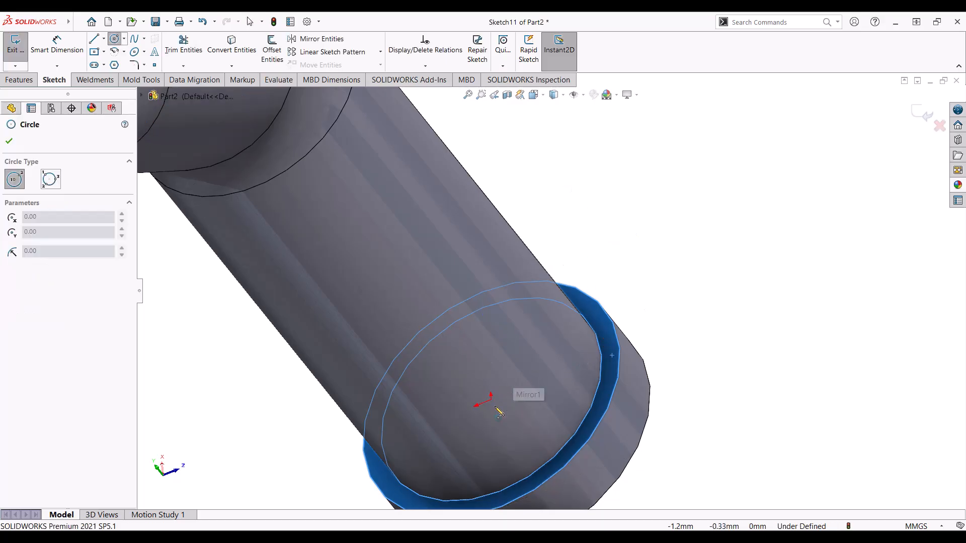
pyautogui.click(492, 401)
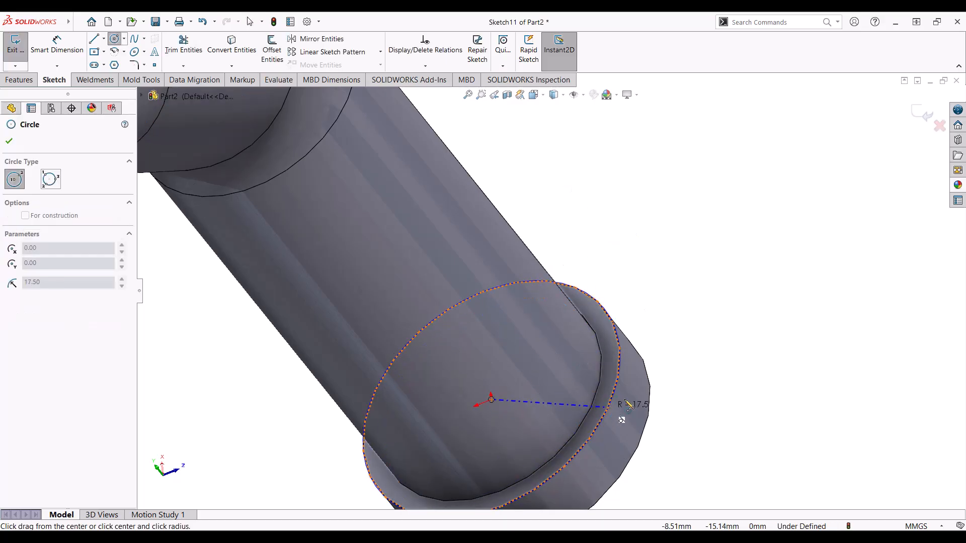
pyautogui.click(606, 368)
pyautogui.press('Escape')
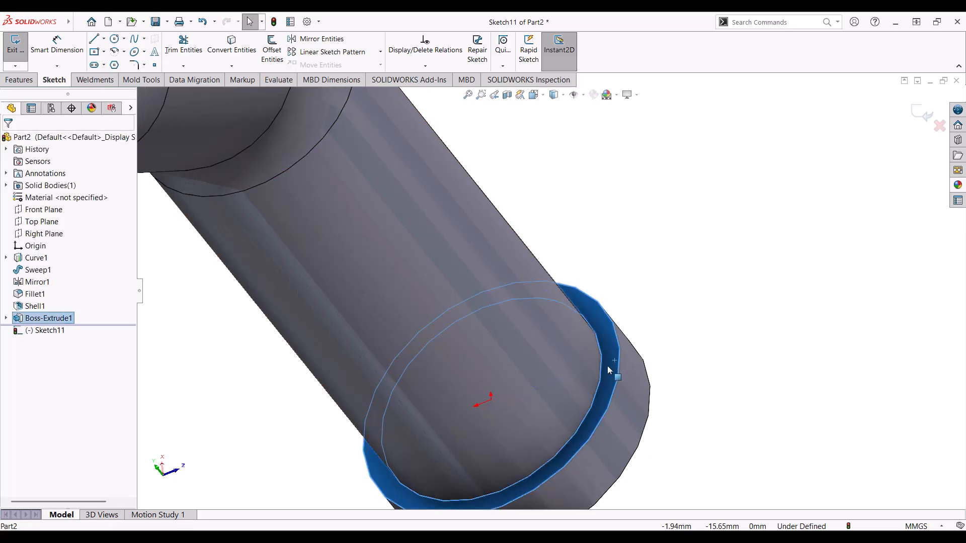
pyautogui.click(602, 372)
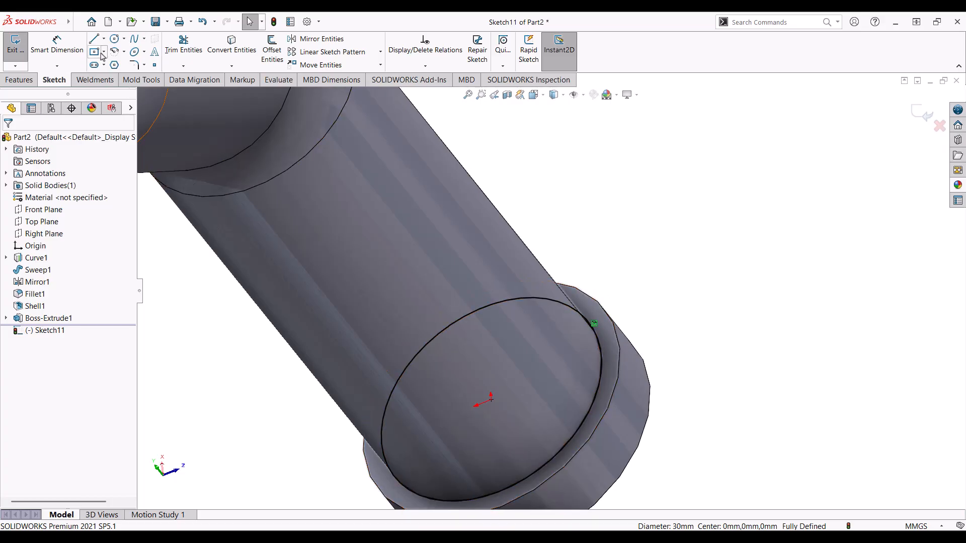
pyautogui.click(114, 40)
pyautogui.click(491, 400)
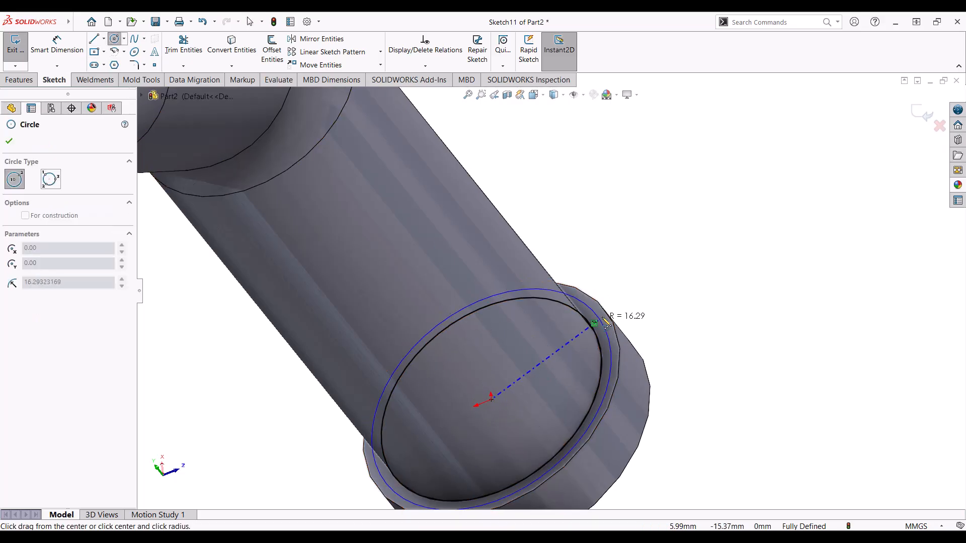
pyautogui.click(630, 304)
pyautogui.press('Escape')
# Step: Dimension the larger circle to a 40 mm diameter
pyautogui.click(55, 50)
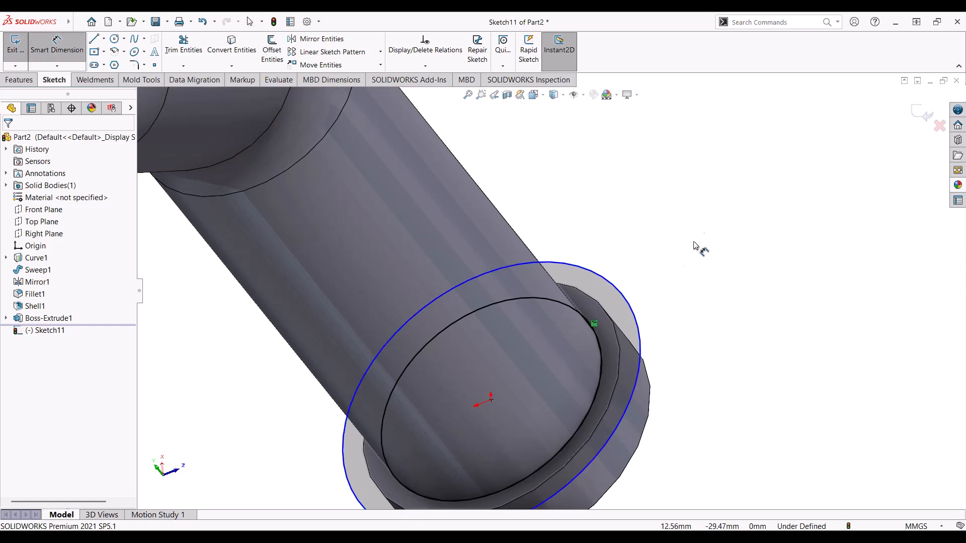
pyautogui.click(620, 292)
pyautogui.click(648, 257)
pyautogui.write('40')
pyautogui.press('Return')
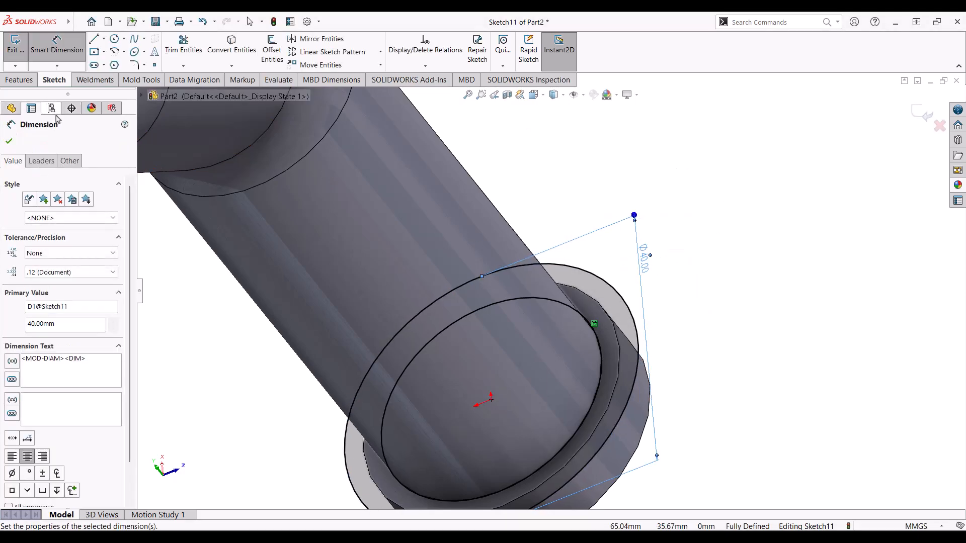
pyautogui.click(10, 142)
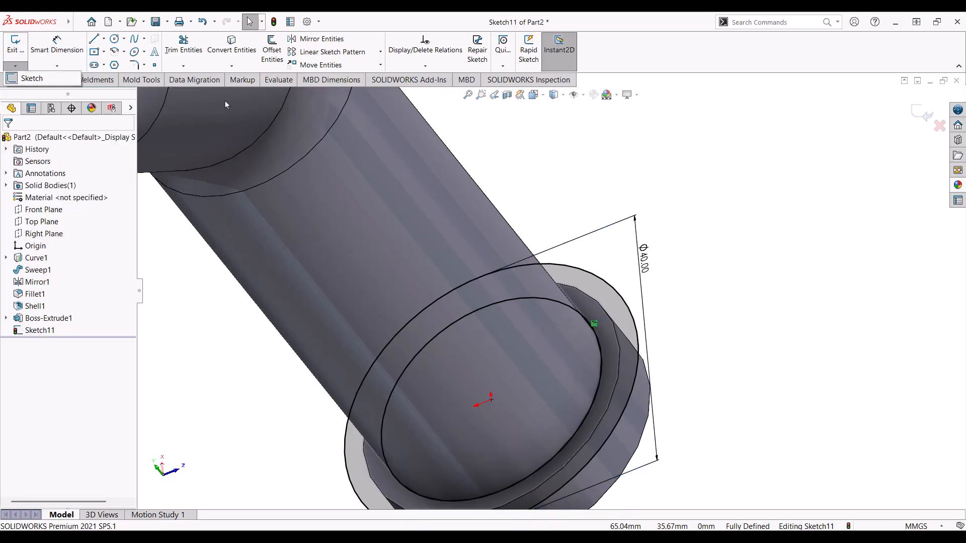
# Step: Leave the sketch and select the inner edge of the base collar opening
pyautogui.click(57, 66)
pyautogui.click(20, 80)
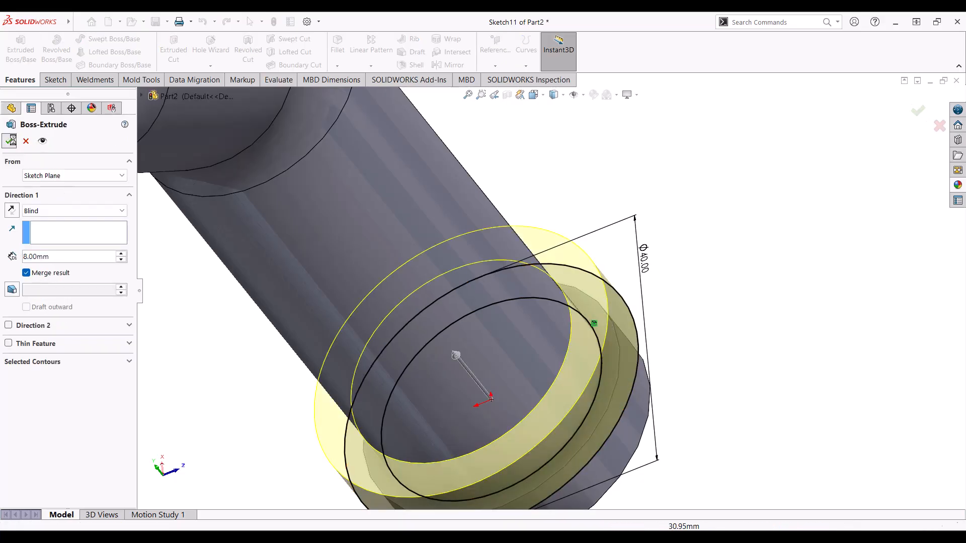
pyautogui.scroll(2, 507, 276)
pyautogui.moveTo(662, 316); pyautogui.dragTo(567, 165, button='middle')
pyautogui.click(569, 169)
pyautogui.scroll(3, 535, 220)
pyautogui.click(525, 233)
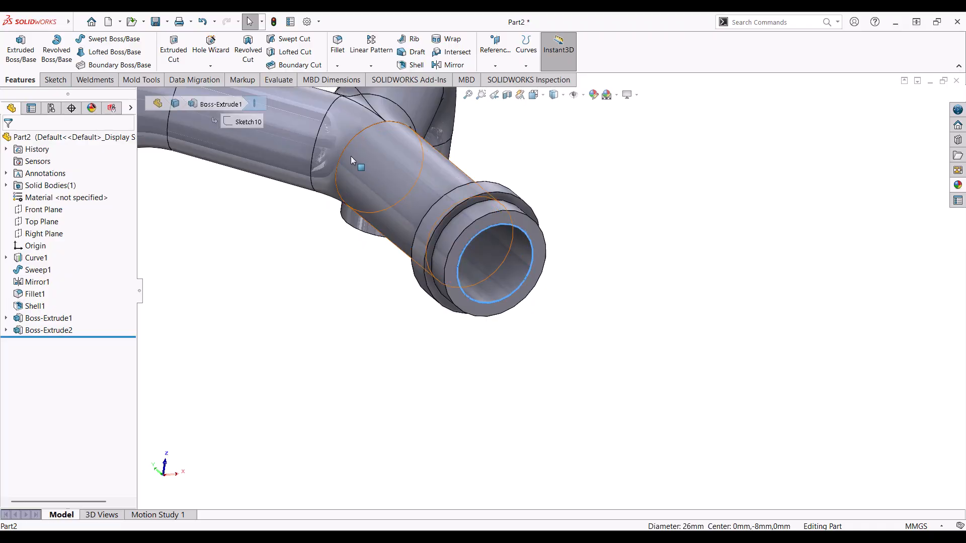
# Step: Chamfer the base collar's inner edge at 2 mm × 45°
pyautogui.click(337, 66)
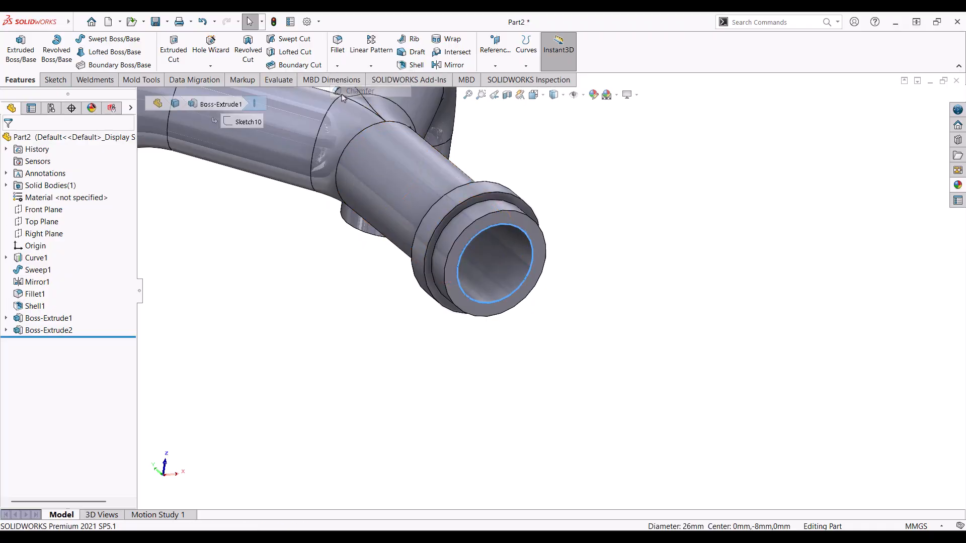
pyautogui.click(346, 89)
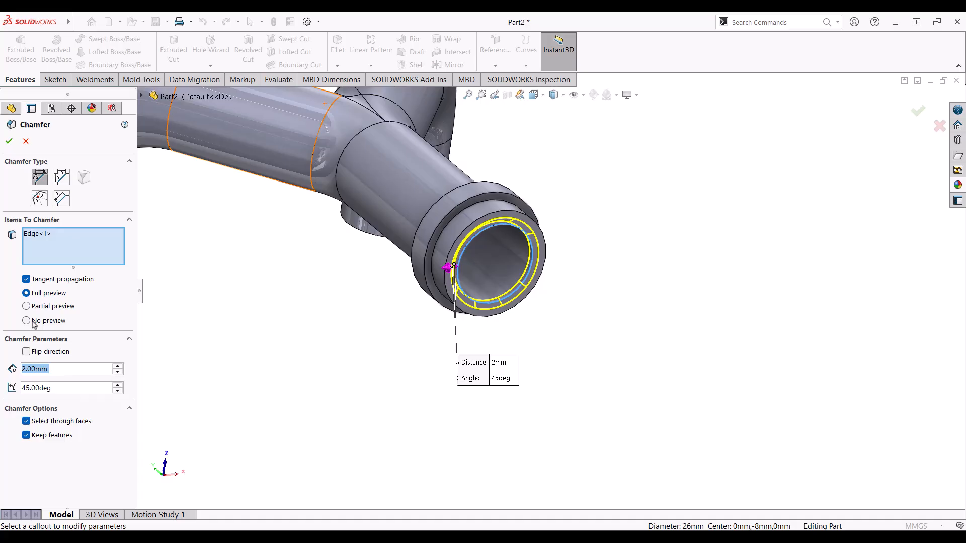
pyautogui.press('Return')
pyautogui.scroll(3, 473, 254)
pyautogui.moveTo(487, 232); pyautogui.dragTo(554, 239, button='middle')
pyautogui.scroll(-4, 545, 261)
pyautogui.scroll(3, 542, 272)
pyautogui.scroll(-3, 558, 257)
# Step: Edit Chamfer1 to also include the upper opening's inner edge
pyautogui.rightClick(52, 336)
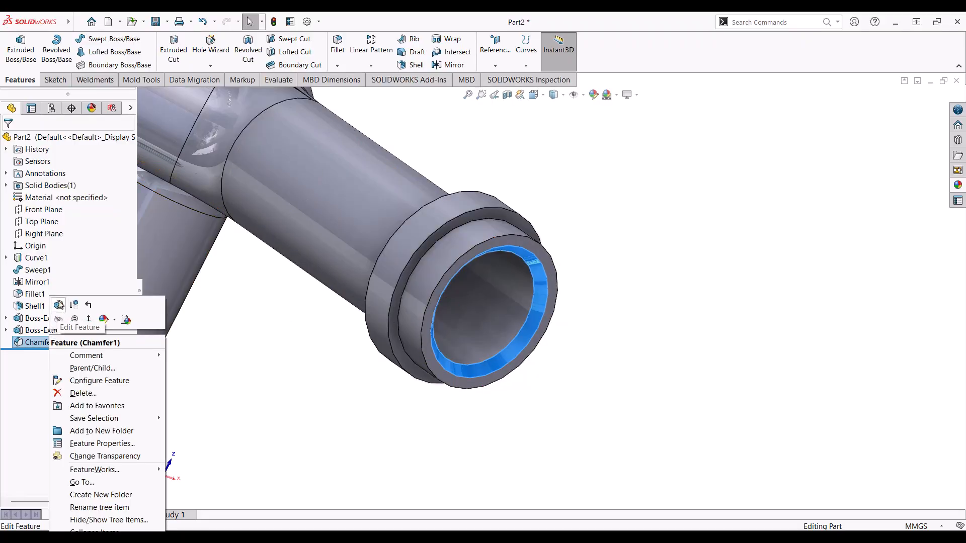
pyautogui.click(59, 305)
pyautogui.moveTo(483, 272); pyautogui.dragTo(493, 257, button='middle')
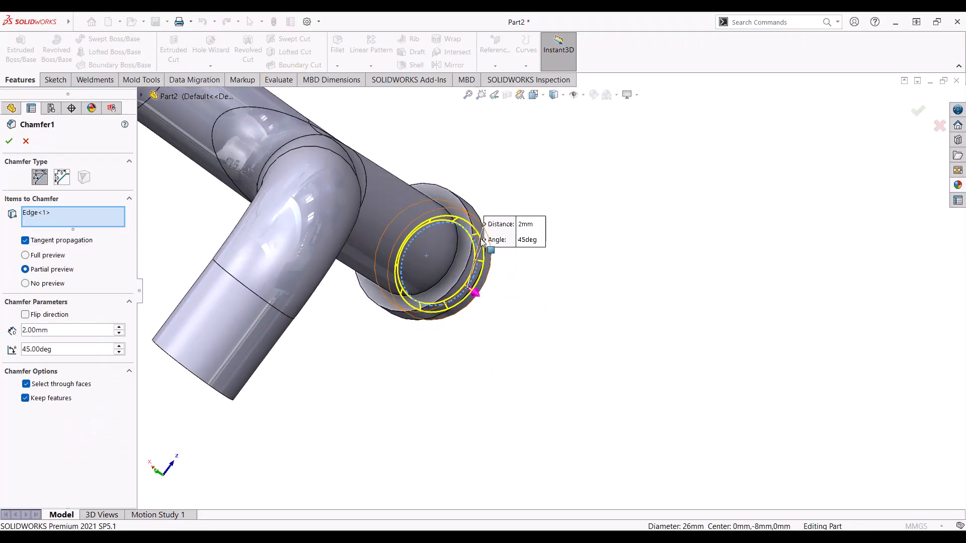
pyautogui.click(449, 217)
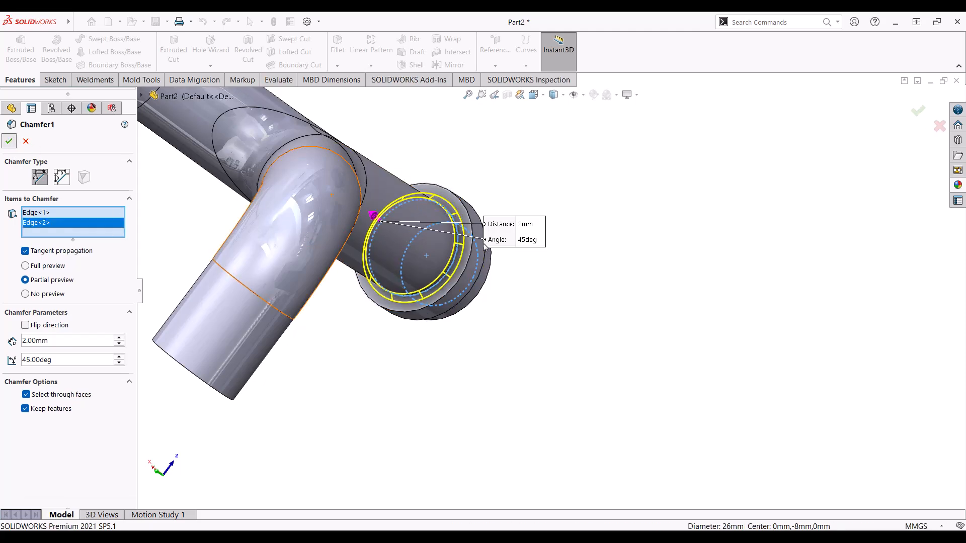
pyautogui.press('Return')
# Step: Orbit around the right arm and select the ring face at the upper pipe end
pyautogui.moveTo(487, 247); pyautogui.dragTo(512, 193, button='middle')
pyautogui.scroll(3, 482, 241)
pyautogui.scroll(2, 482, 241)
pyautogui.scroll(-3, 512, 193)
pyautogui.scroll(-1, 515, 242)
pyautogui.moveTo(526, 243); pyautogui.dragTo(539, 205, button='middle')
pyautogui.scroll(-3, 539, 205)
pyautogui.click(520, 239)
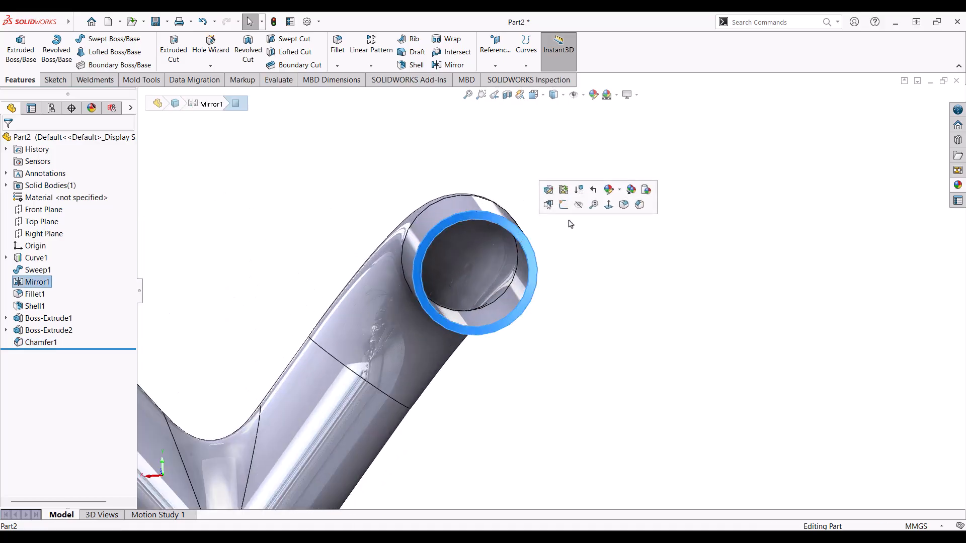
# Step: Look normal to the ring end face and sketch two lug circles with bolt-hole circles inside
pyautogui.click(606, 210)
pyautogui.scroll(-6, 716, 153)
pyautogui.press('c')
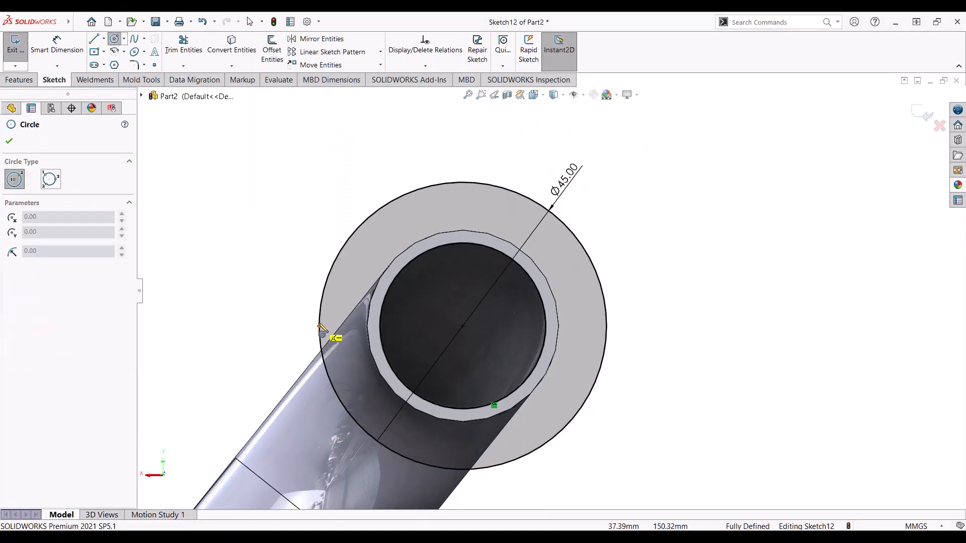
pyautogui.moveTo(319, 326); pyautogui.dragTo(357, 326)
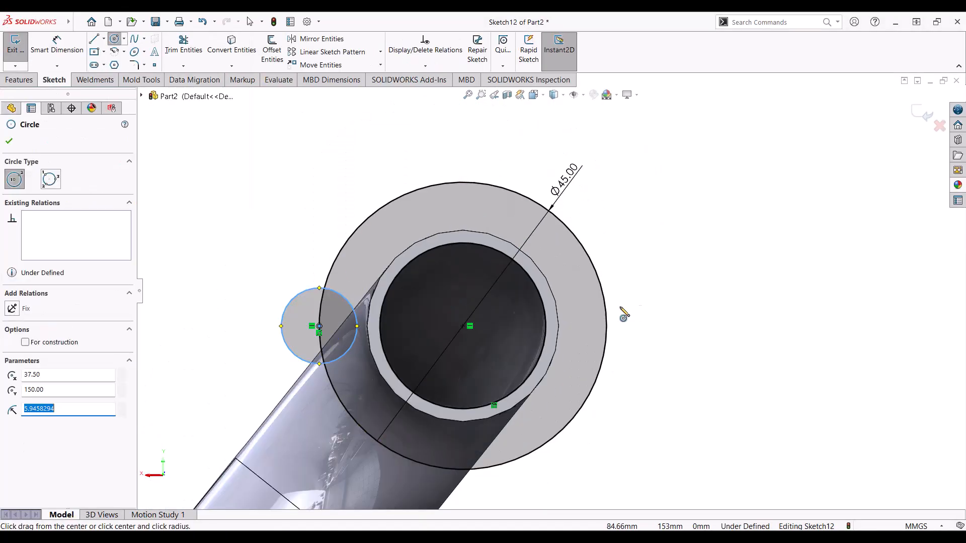
pyautogui.click(606, 326)
pyautogui.click(635, 300)
pyautogui.click(635, 300)
pyautogui.keyDown('ctrl'); pyautogui.click(344, 298); pyautogui.keyUp('ctrl')
pyautogui.press('c')
pyautogui.click(319, 325)
pyautogui.click(332, 313)
pyautogui.click(607, 326)
pyautogui.click(617, 316)
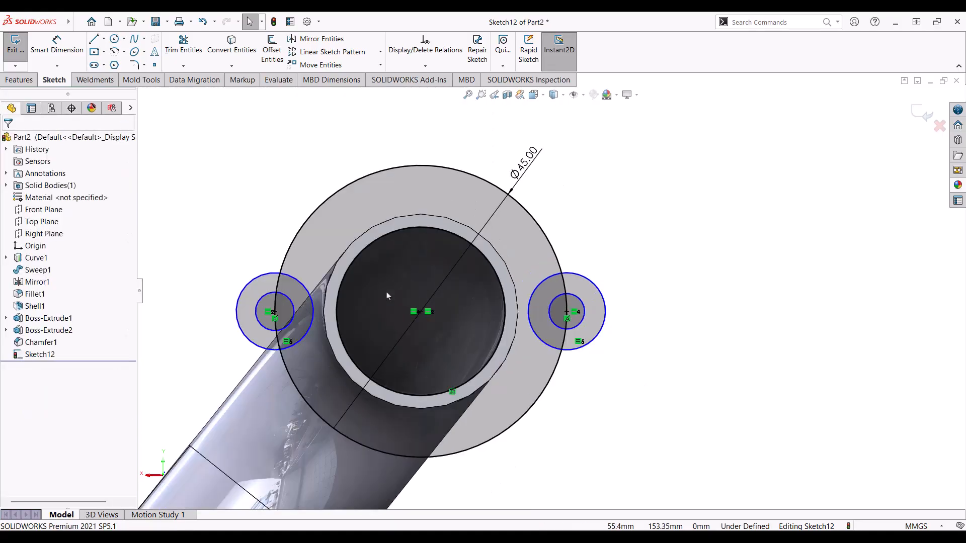
# Step: Make the two bolt holes equal and dimension them Ø7 inside Ø12 lugs
pyautogui.click(275, 293)
pyautogui.keyDown('ctrl'); pyautogui.click(566, 292); pyautogui.keyUp('ctrl')
pyautogui.click(14, 365)
pyautogui.click(57, 48)
pyautogui.click(275, 293)
pyautogui.click(256, 211)
pyautogui.write('7')
pyautogui.press('Return')
pyautogui.click(254, 279)
pyautogui.click(219, 220)
pyautogui.write('12')
pyautogui.press('Return')
pyautogui.press('Escape')
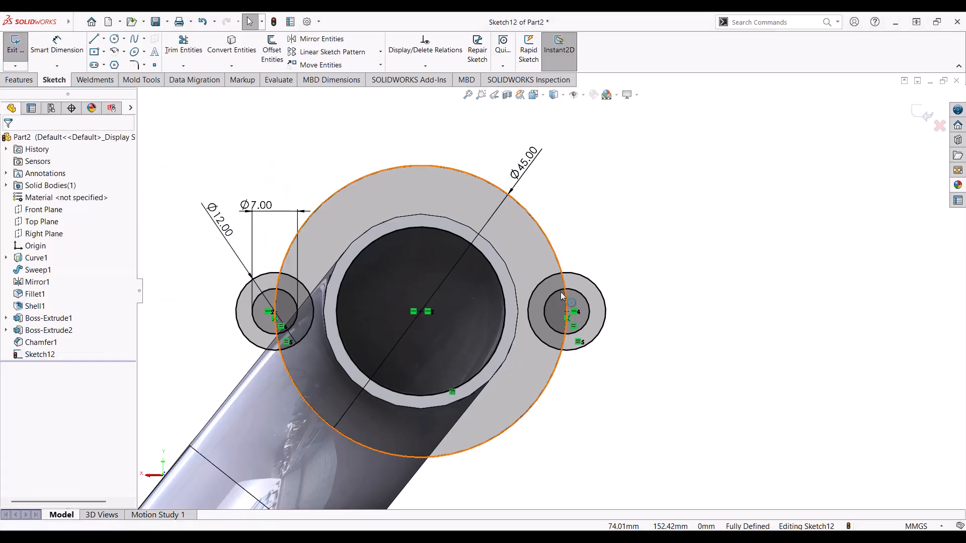
# Step: Try trimming the lug overlaps, then undo back to the untrimmed sketch
pyautogui.click(184, 53)
pyautogui.scroll(-3, 288, 274)
pyautogui.moveTo(338, 274)
pyautogui.mouseDown()
pyautogui.moveTo(318, 309)
pyautogui.moveTo(266, 347)
pyautogui.moveTo(271, 390)
pyautogui.mouseUp()
pyautogui.scroll(2, 553, 295)
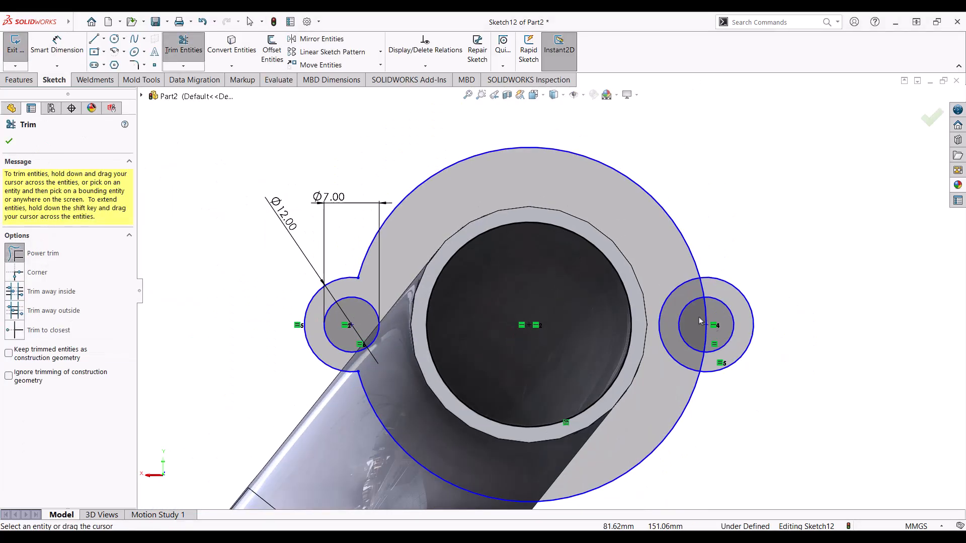
pyautogui.scroll(-3, 707, 318)
pyautogui.moveTo(627, 280); pyautogui.dragTo(672, 311)
pyautogui.hotkey('ctrl', 'z')
pyautogui.hotkey('ctrl', 'z')
pyautogui.press('Escape')
pyautogui.click(682, 247)
pyautogui.keyDown('ctrl'); pyautogui.click(644, 265); pyautogui.keyUp('ctrl')
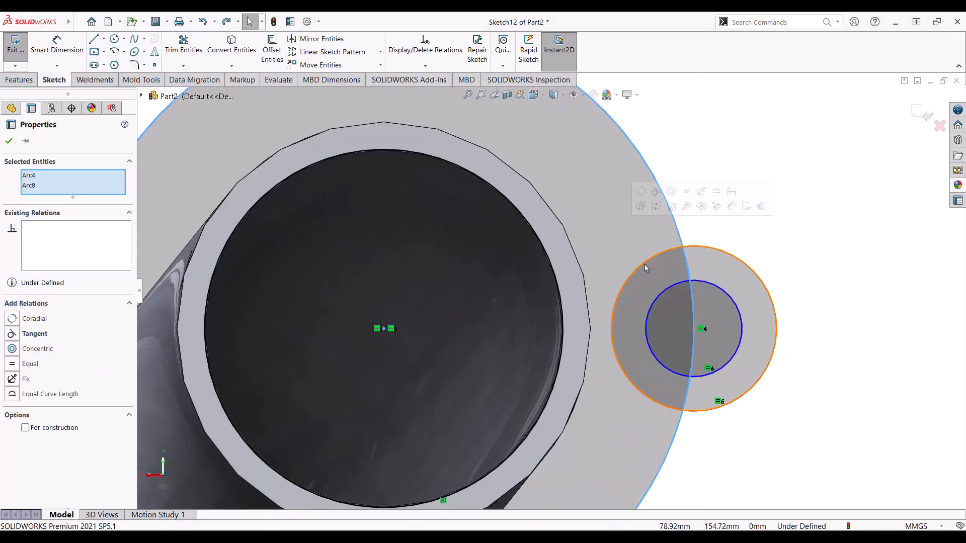
pyautogui.press('Escape')
pyautogui.hotkey('ctrl', 'z')
pyautogui.hotkey('ctrl', 'z')
pyautogui.hotkey('ctrl', 'z')
pyautogui.scroll(6, 559, 289)
# Step: Move the Ø45 dimension aside and trim the overlapping arcs of both lugs
pyautogui.moveTo(567, 212); pyautogui.dragTo(679, 475)
pyautogui.scroll(-2, 715, 369)
pyautogui.scroll(-1, 216, 97)
pyautogui.click(184, 50)
pyautogui.scroll(-3, 219, 276)
pyautogui.moveTo(287, 320); pyautogui.dragTo(307, 333)
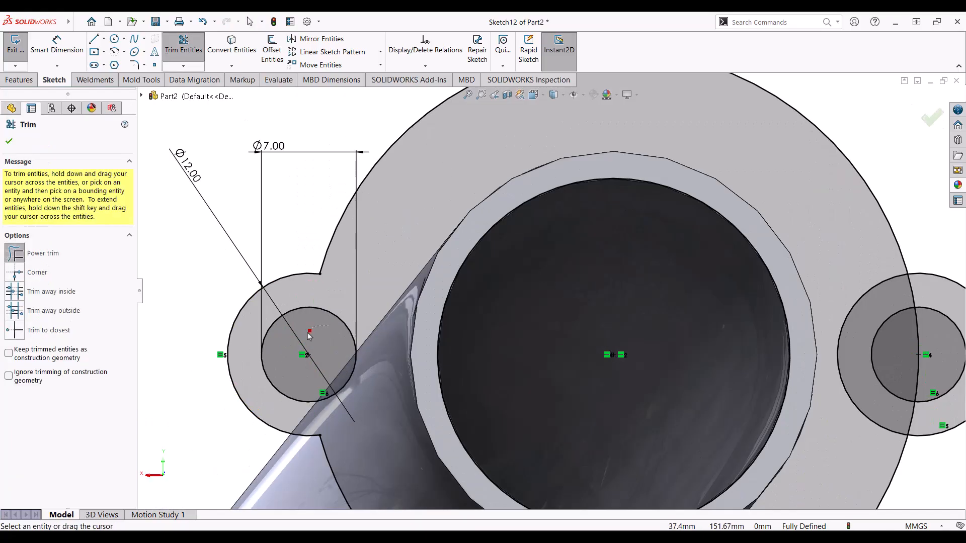
pyautogui.scroll(4, 503, 271)
pyautogui.scroll(-2, 699, 294)
pyautogui.scroll(-3, 805, 284)
pyautogui.moveTo(712, 287); pyautogui.dragTo(692, 313)
pyautogui.moveTo(706, 229); pyautogui.dragTo(621, 234)
pyautogui.moveTo(677, 387); pyautogui.dragTo(709, 389)
pyautogui.scroll(5, 654, 312)
pyautogui.press('Escape')
# Step: Dimension the outer flange arc at R22.50
pyautogui.click(57, 49)
pyautogui.click(533, 202)
pyautogui.click(588, 142)
pyautogui.press('Return')
pyautogui.press('Escape')
pyautogui.scroll(-2, 623, 281)
pyautogui.click(580, 304)
pyautogui.keyDown('ctrl'); pyautogui.click(428, 304); pyautogui.keyUp('ctrl')
pyautogui.keyDown('ctrl'); pyautogui.click(274, 304); pyautogui.keyUp('ctrl')
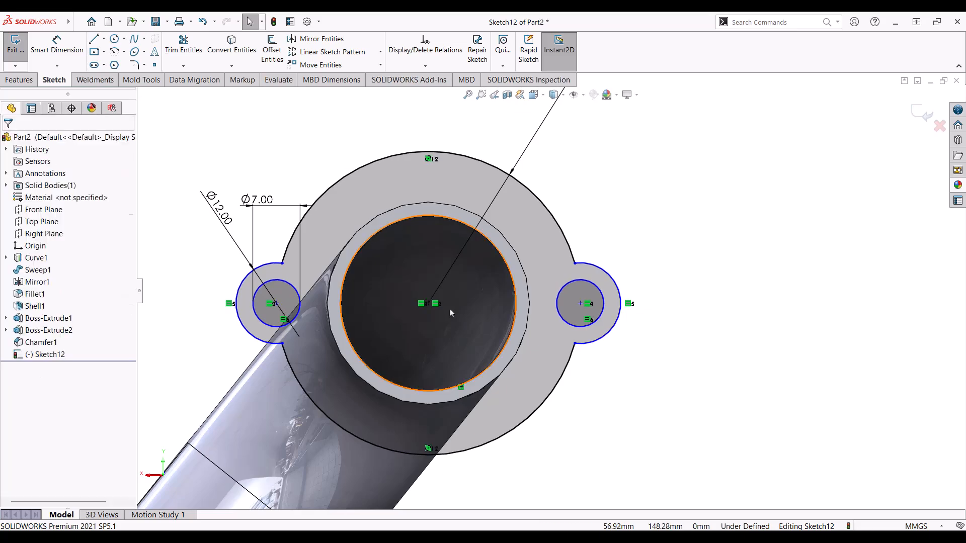
pyautogui.press('Escape')
pyautogui.scroll(-2, 366, 267)
# Step: Dimension the bolt holes 45.00 apart and 22.50 from the flange centre
pyautogui.click(57, 49)
pyautogui.click(323, 315)
pyautogui.click(629, 314)
pyautogui.scroll(2, 528, 211)
pyautogui.click(507, 166)
pyautogui.press('Return')
pyautogui.click(392, 307)
pyautogui.click(499, 307)
pyautogui.click(479, 430)
pyautogui.press('Return')
pyautogui.scroll(5, 553, 291)
pyautogui.moveTo(601, 371); pyautogui.dragTo(622, 392, button='middle')
pyautogui.scroll(-2, 621, 302)
pyautogui.press('Escape')
pyautogui.click(19, 80)
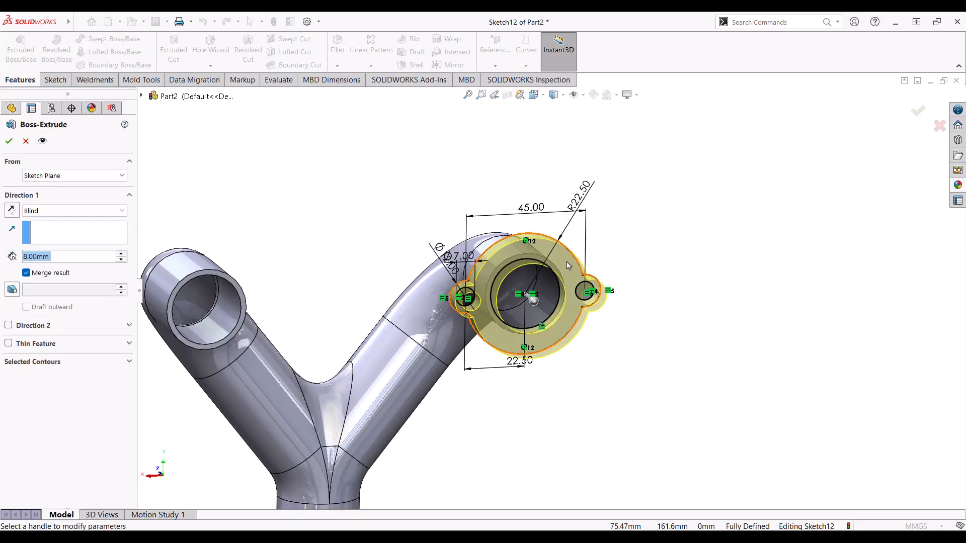
# Step: Extrude the flange sketch 8 mm blind on the upper pipe end
pyautogui.scroll(-5, 568, 297)
pyautogui.moveTo(507, 263); pyautogui.dragTo(546, 348, button='middle')
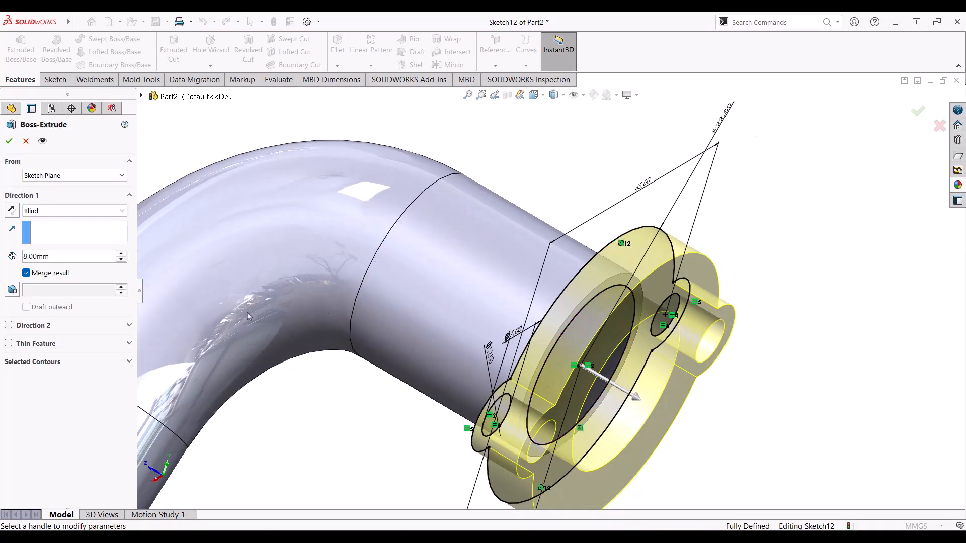
pyautogui.click(10, 142)
pyautogui.moveTo(578, 282); pyautogui.dragTo(586, 313, button='middle')
pyautogui.scroll(2, 578, 306)
pyautogui.scroll(-4, 574, 309)
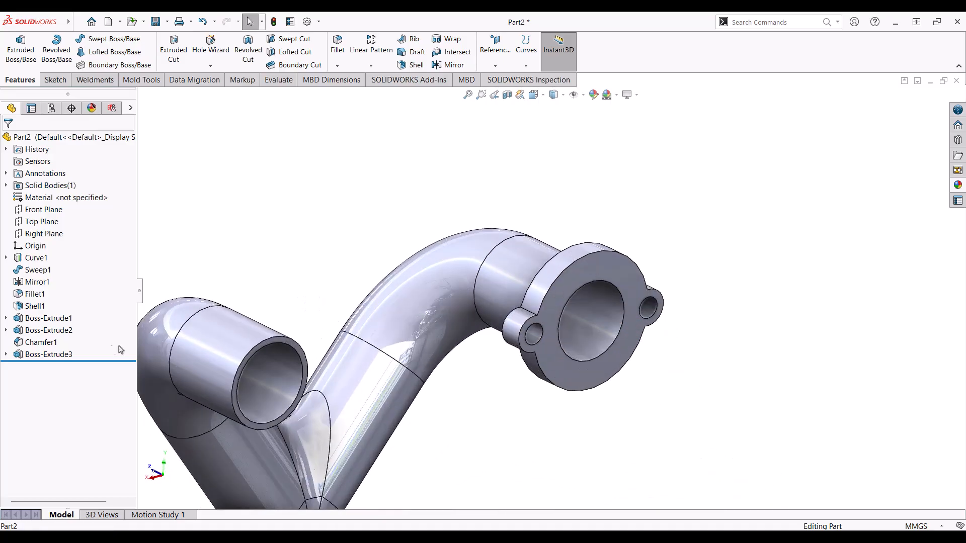
# Step: Mirror Boss-Extrude3 across the Right Plane onto the other pipe arm
pyautogui.click(45, 355)
pyautogui.scroll(2, 309, 305)
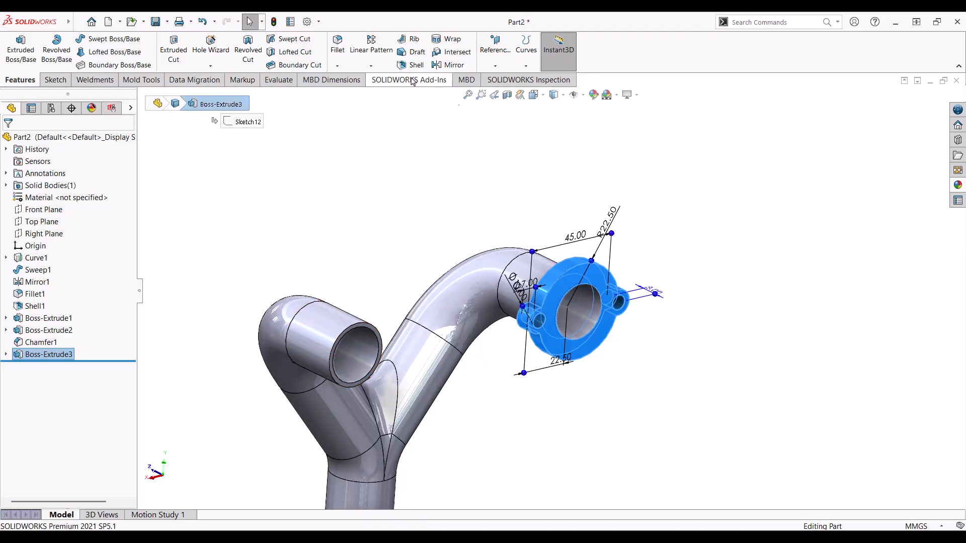
pyautogui.click(370, 66)
pyautogui.click(374, 104)
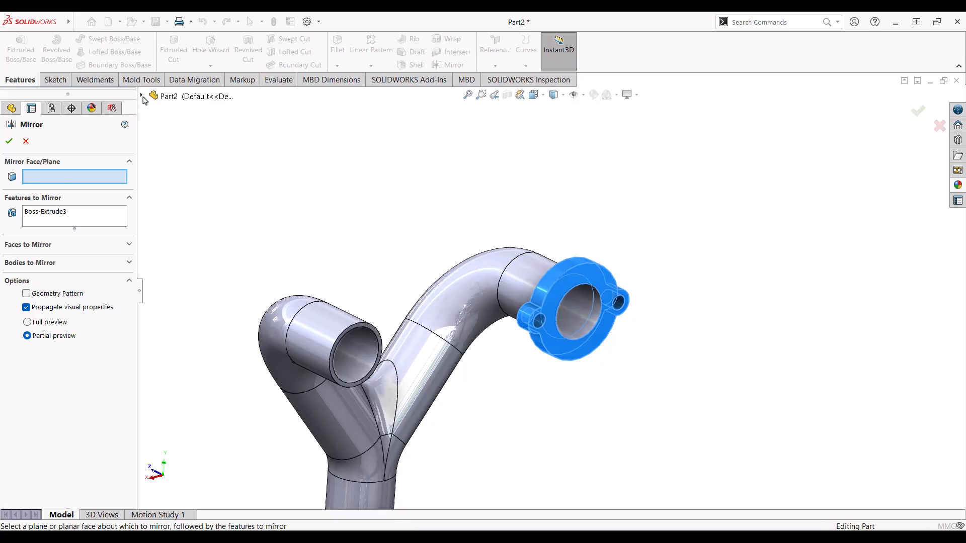
pyautogui.click(142, 97)
pyautogui.click(188, 194)
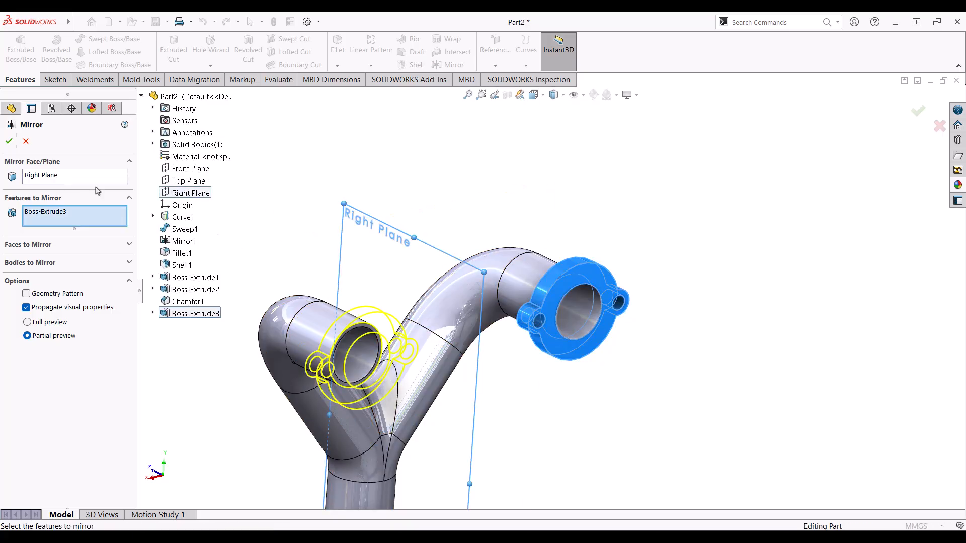
pyautogui.click(9, 144)
pyautogui.scroll(3, 533, 304)
pyautogui.moveTo(524, 313); pyautogui.dragTo(598, 393, button='middle')
pyautogui.scroll(-3, 583, 391)
pyautogui.scroll(-2, 575, 354)
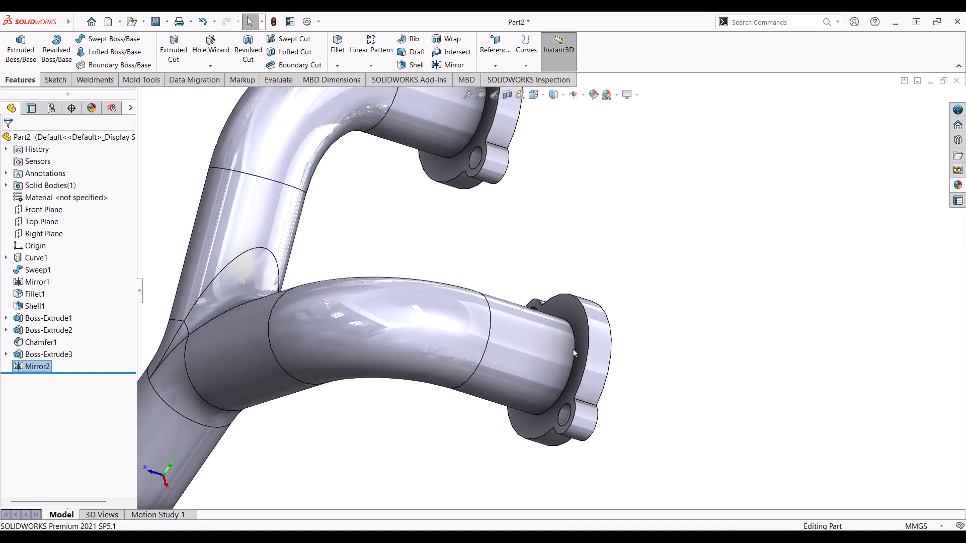
pyautogui.click(504, 253)
# Step: Chamfer both flanges' pipe-side and inner opening edges at 2 mm × 45°
pyautogui.click(337, 66)
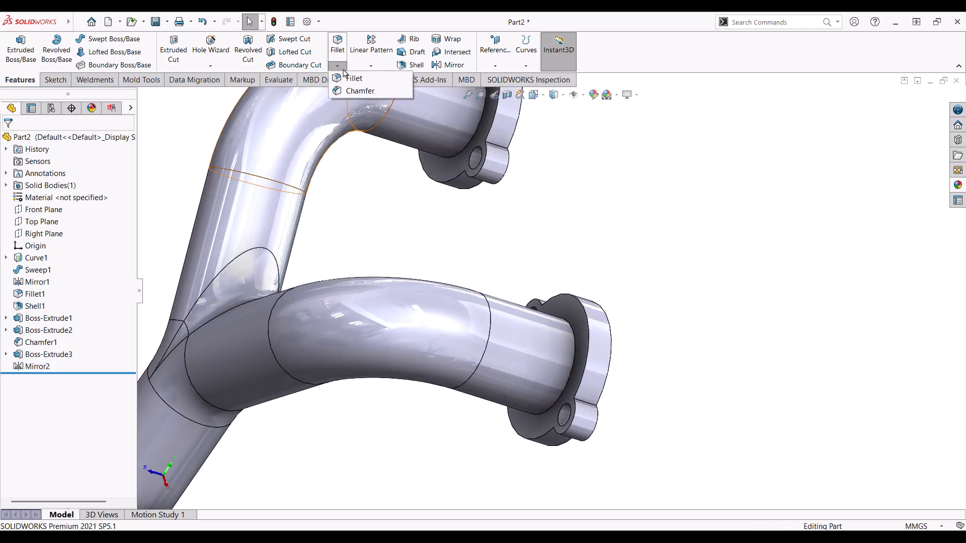
pyautogui.click(357, 92)
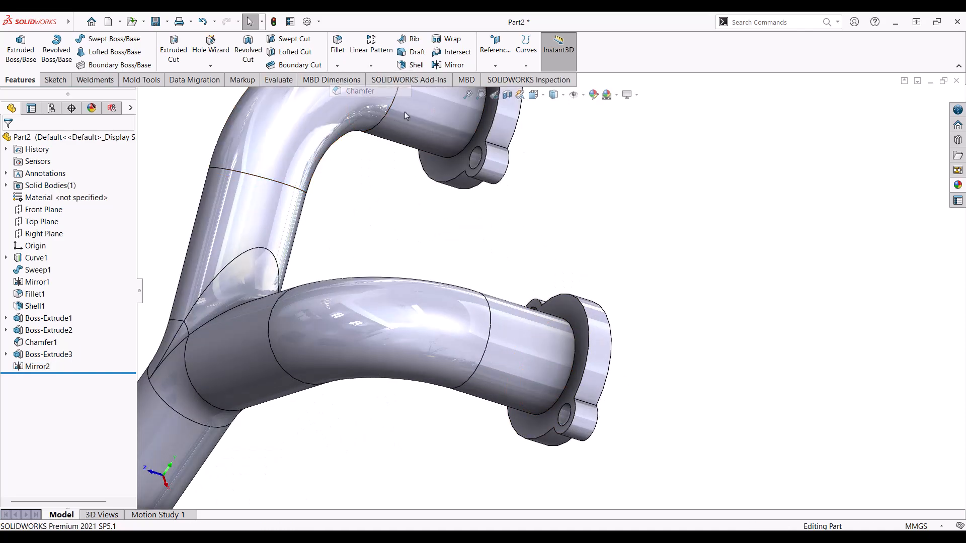
pyautogui.click(574, 334)
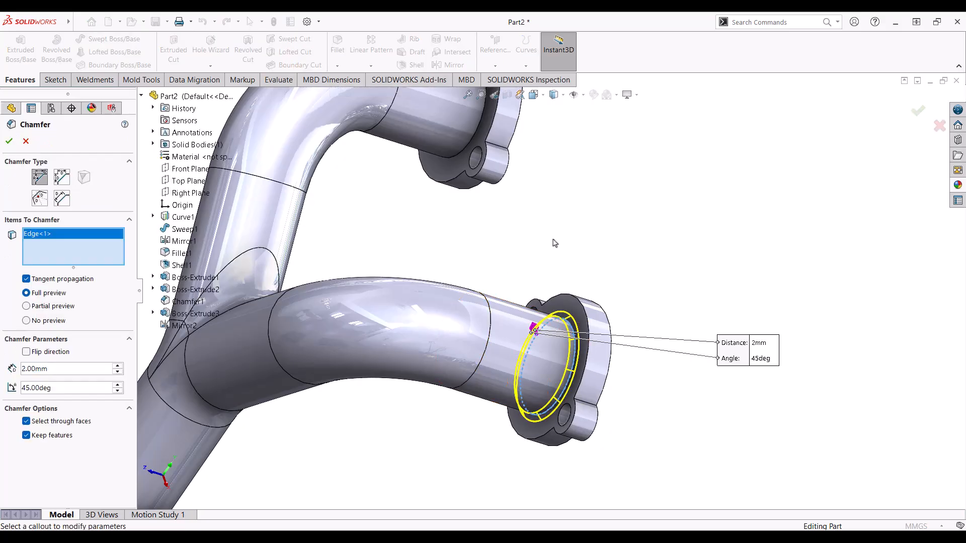
pyautogui.click(482, 114)
pyautogui.moveTo(520, 190); pyautogui.dragTo(352, 282, button='middle')
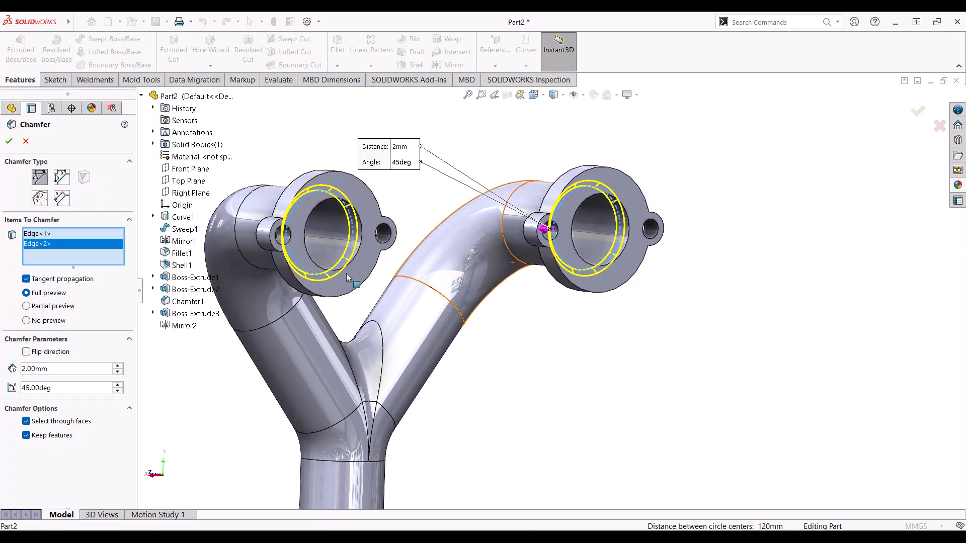
pyautogui.click(356, 259)
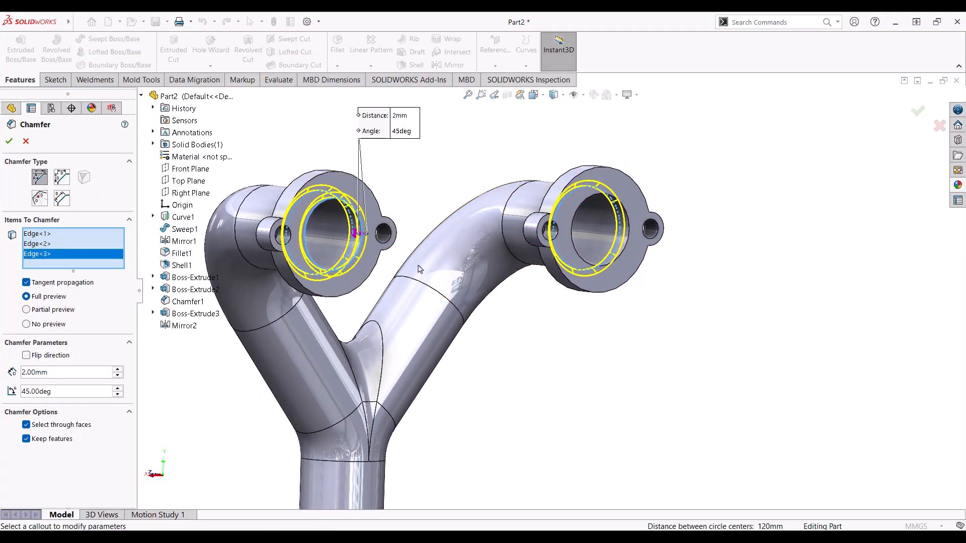
pyautogui.click(624, 249)
pyautogui.moveTo(623, 249); pyautogui.dragTo(890, 138, button='middle')
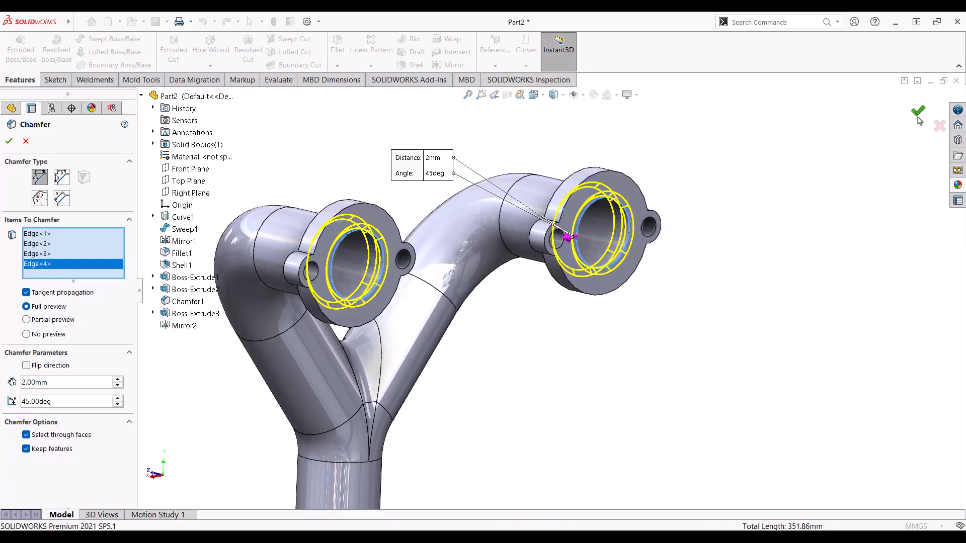
pyautogui.moveTo(748, 195); pyautogui.dragTo(542, 217, button='middle')
# Step: Drag polished steel from the appearance library onto the Y-pipe body
pyautogui.click(958, 186)
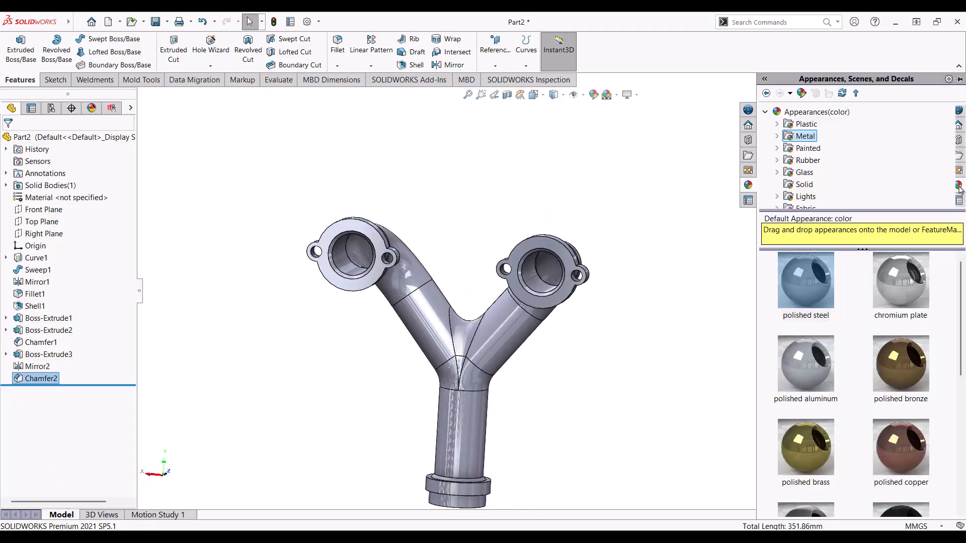
pyautogui.moveTo(810, 285); pyautogui.dragTo(555, 307)
pyautogui.moveTo(535, 329); pyautogui.dragTo(221, 282, button='middle')
pyautogui.moveTo(567, 293); pyautogui.dragTo(542, 415, button='middle')
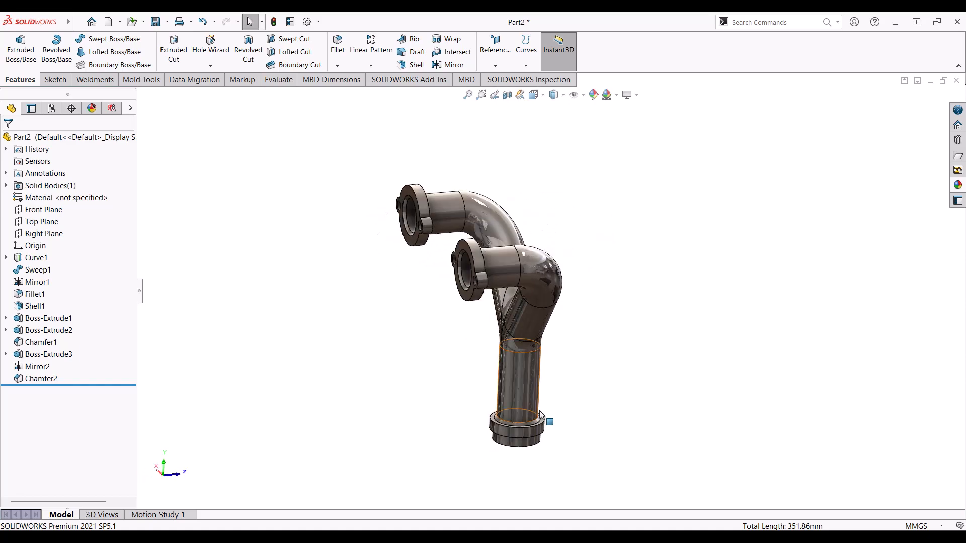